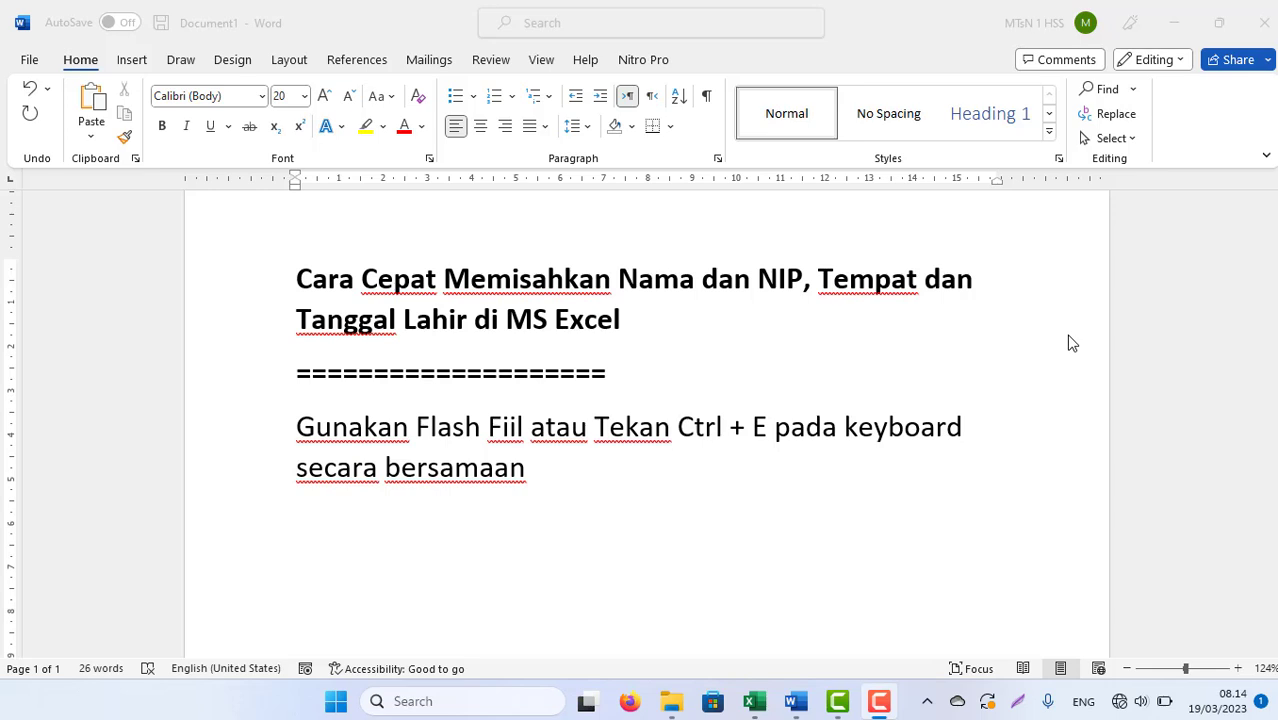
Step: Switch to the Book4 example workbook and review its already split Nama and NIP columns
{"action": "mouse_move", "coordinate": [754, 701]}
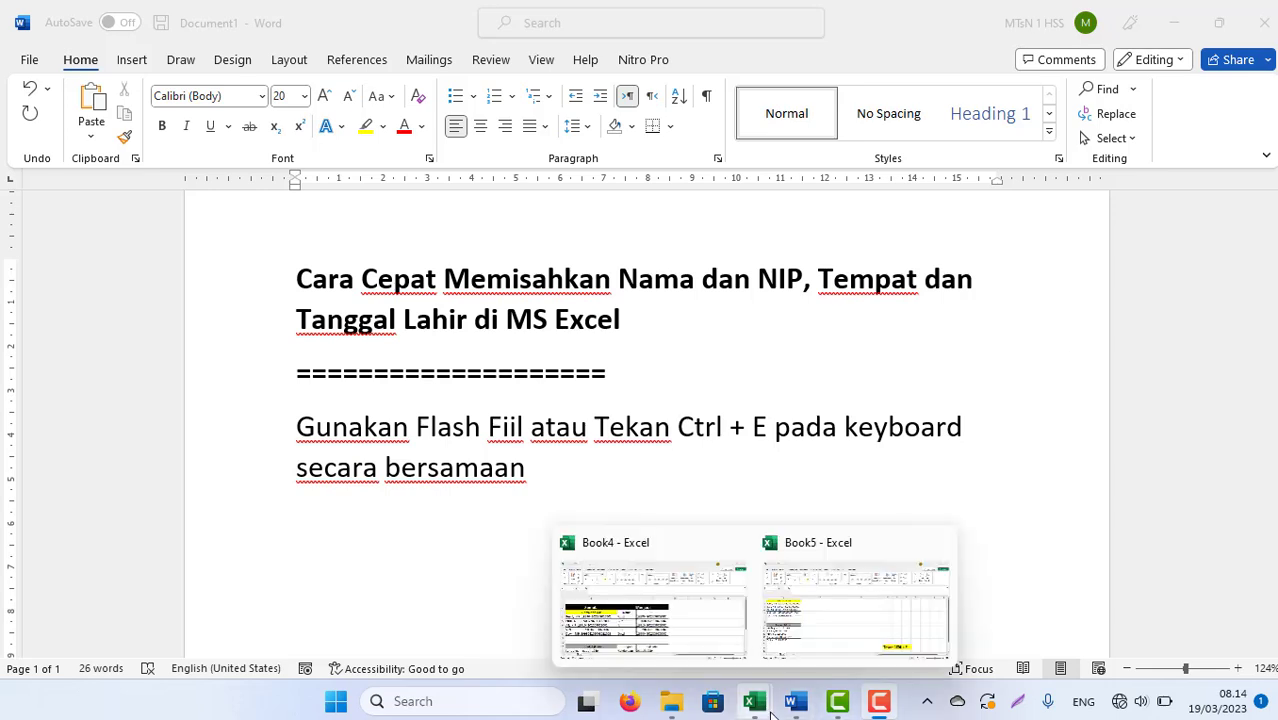
{"action": "left_click", "coordinate": [617, 597]}
{"action": "left_click", "coordinate": [617, 597]}
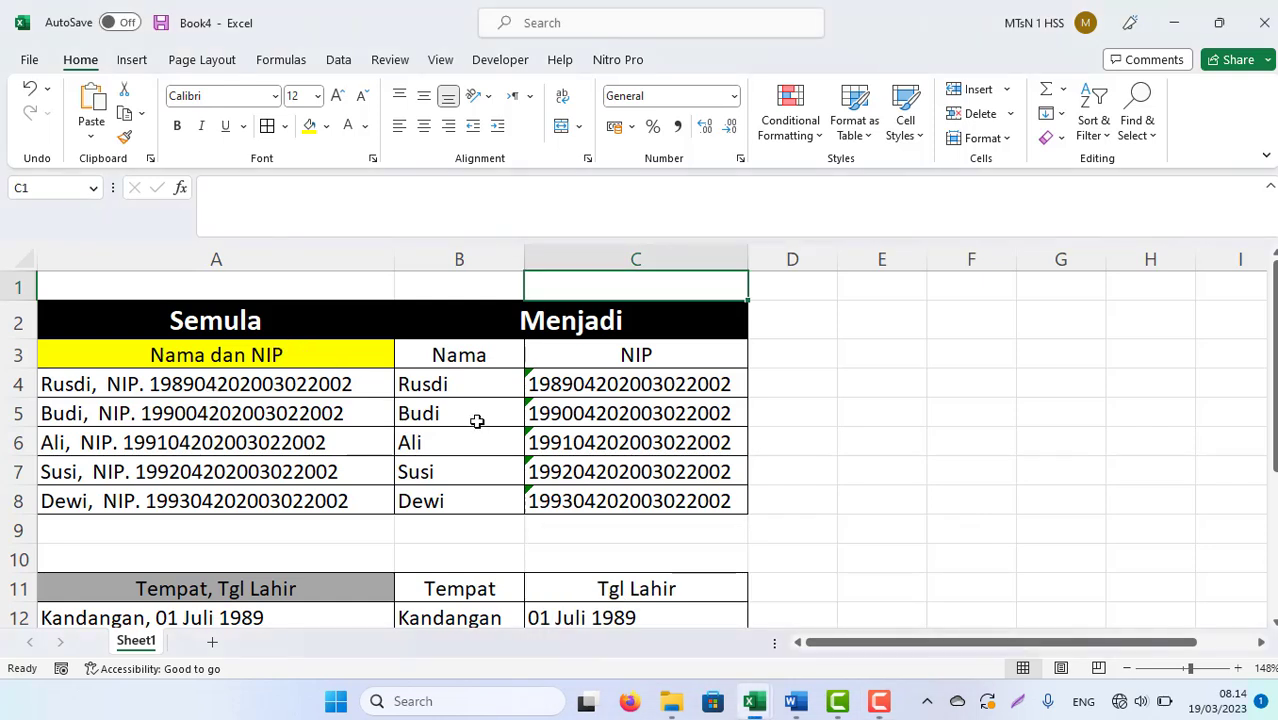
{"action": "left_click", "coordinate": [441, 357]}
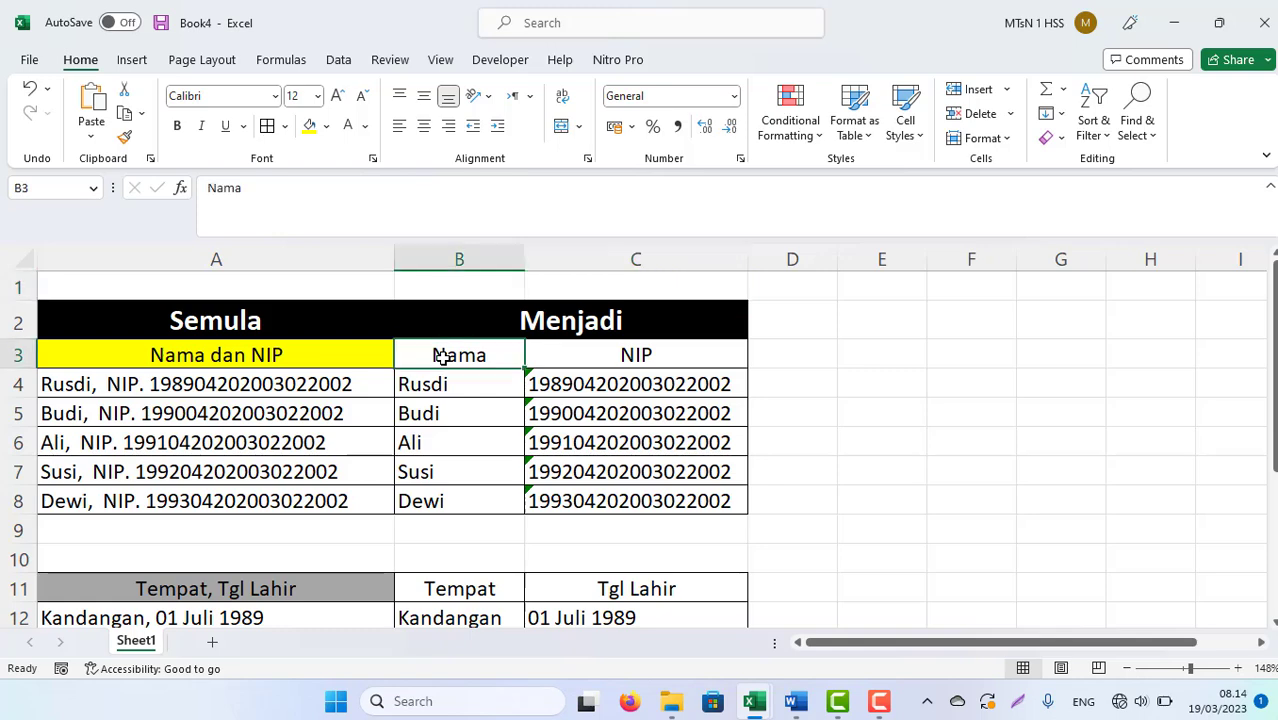
{"action": "left_click", "coordinate": [606, 362]}
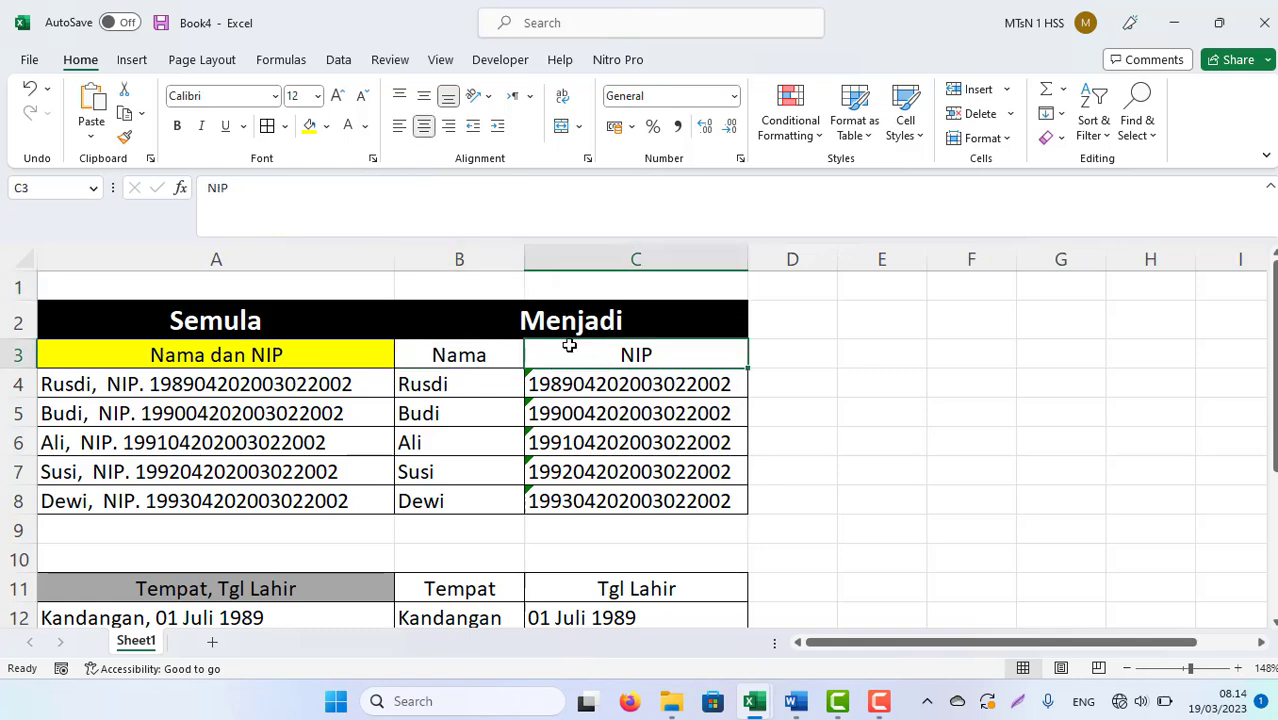
{"action": "left_click", "coordinate": [534, 323]}
{"action": "key", "text": "Down"}
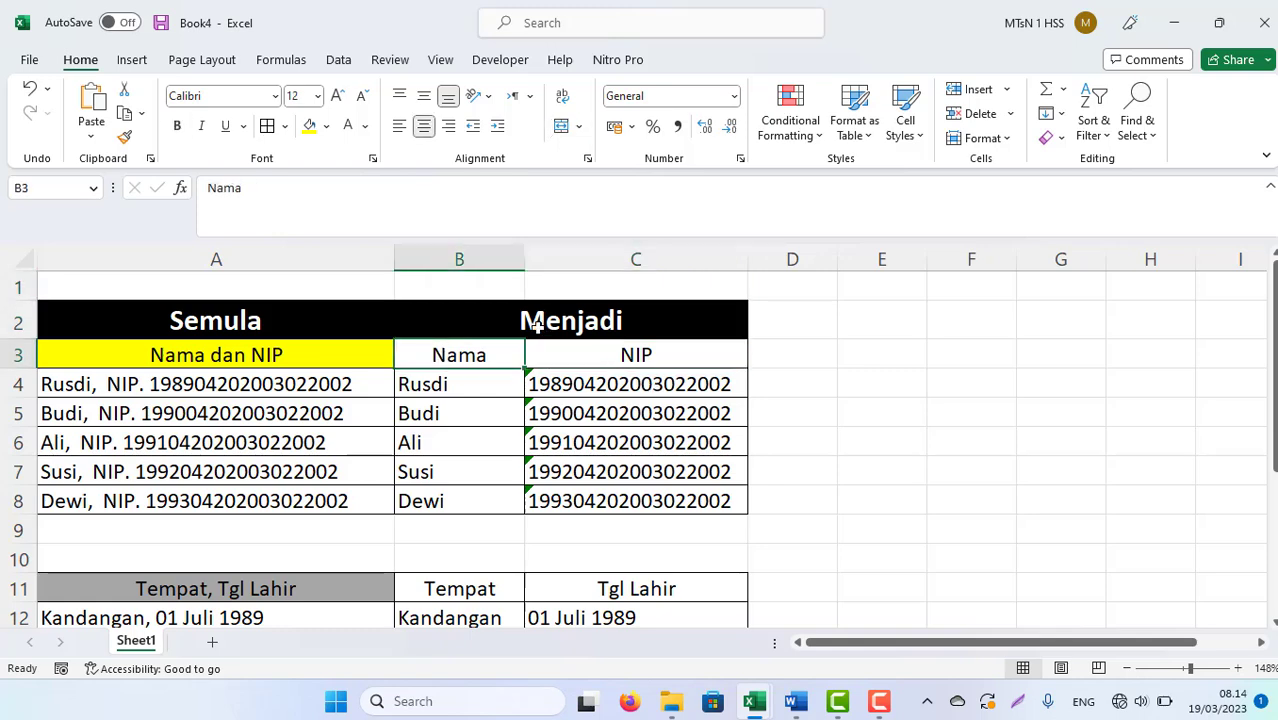
{"action": "key", "text": "Down"}
{"action": "key", "text": "Down"}
{"action": "key", "text": "Down"}
{"action": "key", "text": "Down"}
{"action": "key", "text": "Down"}
{"action": "key", "text": "Down"}
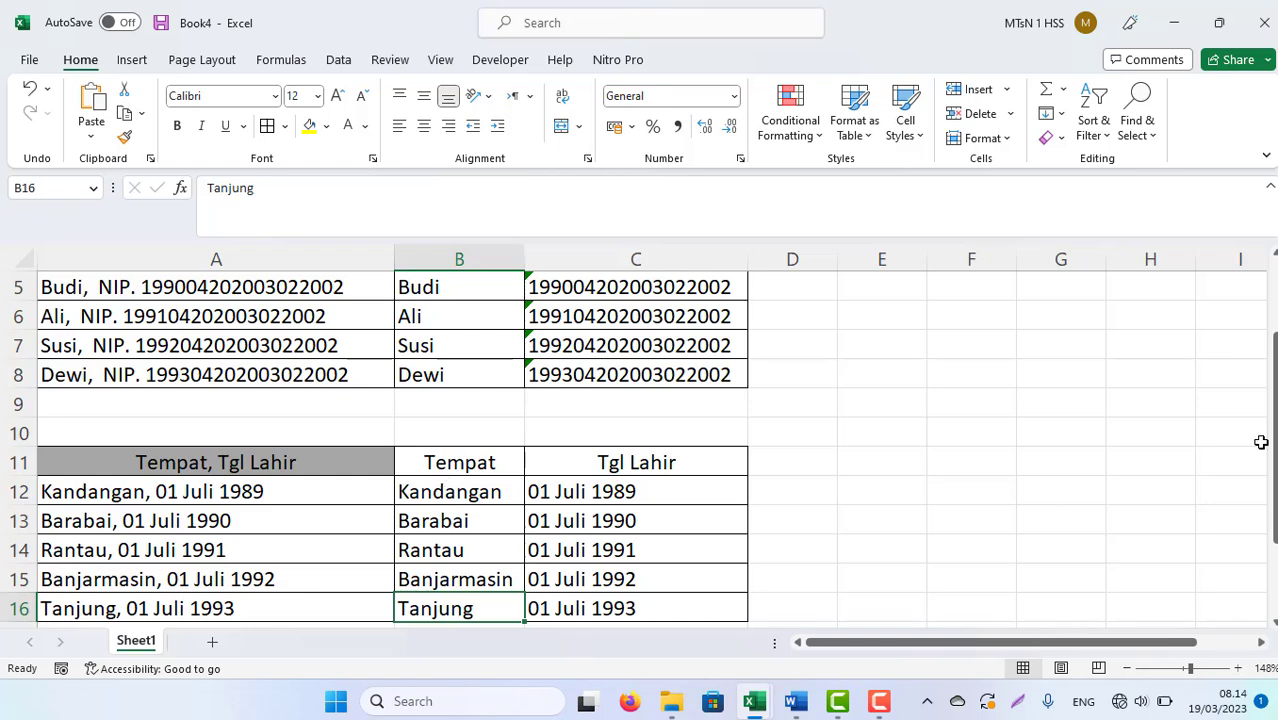
{"action": "scroll", "coordinate": [1272, 440], "scroll_direction": "up", "scroll_amount": 2}
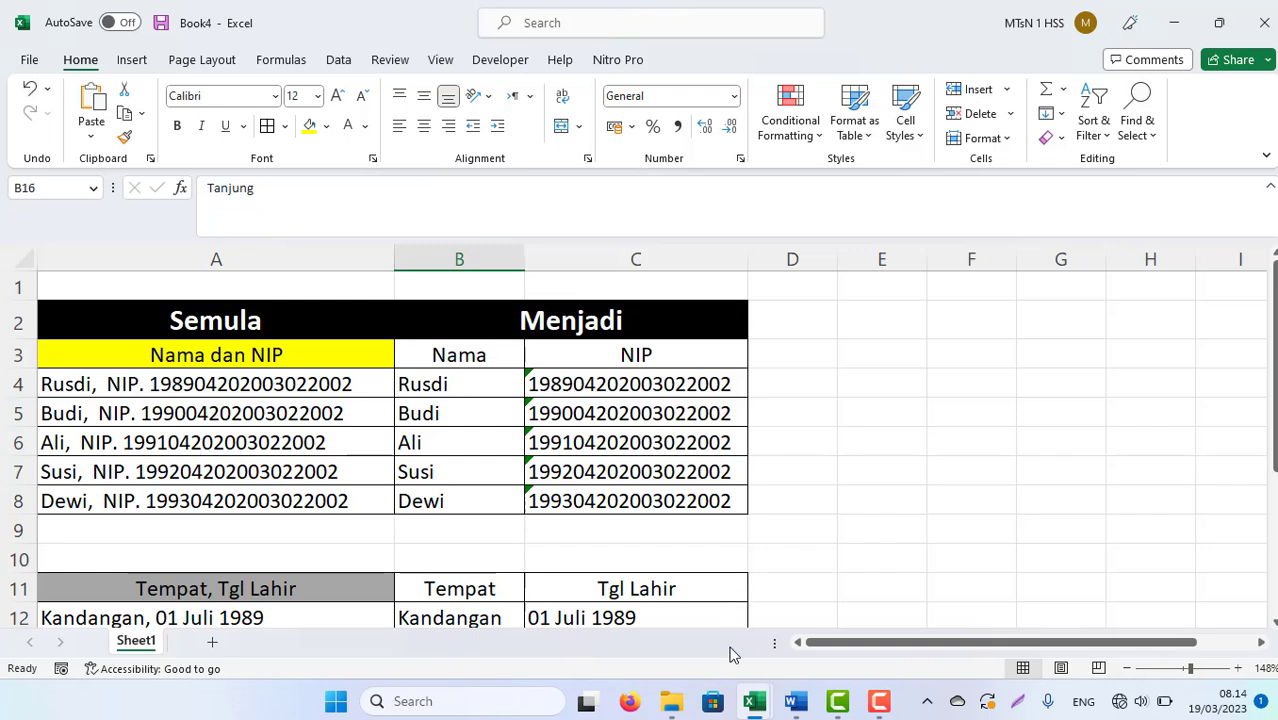
Step: Switch to Book5 and add the headers Nama in B1 and NIP in C1
{"action": "mouse_move", "coordinate": [745, 700]}
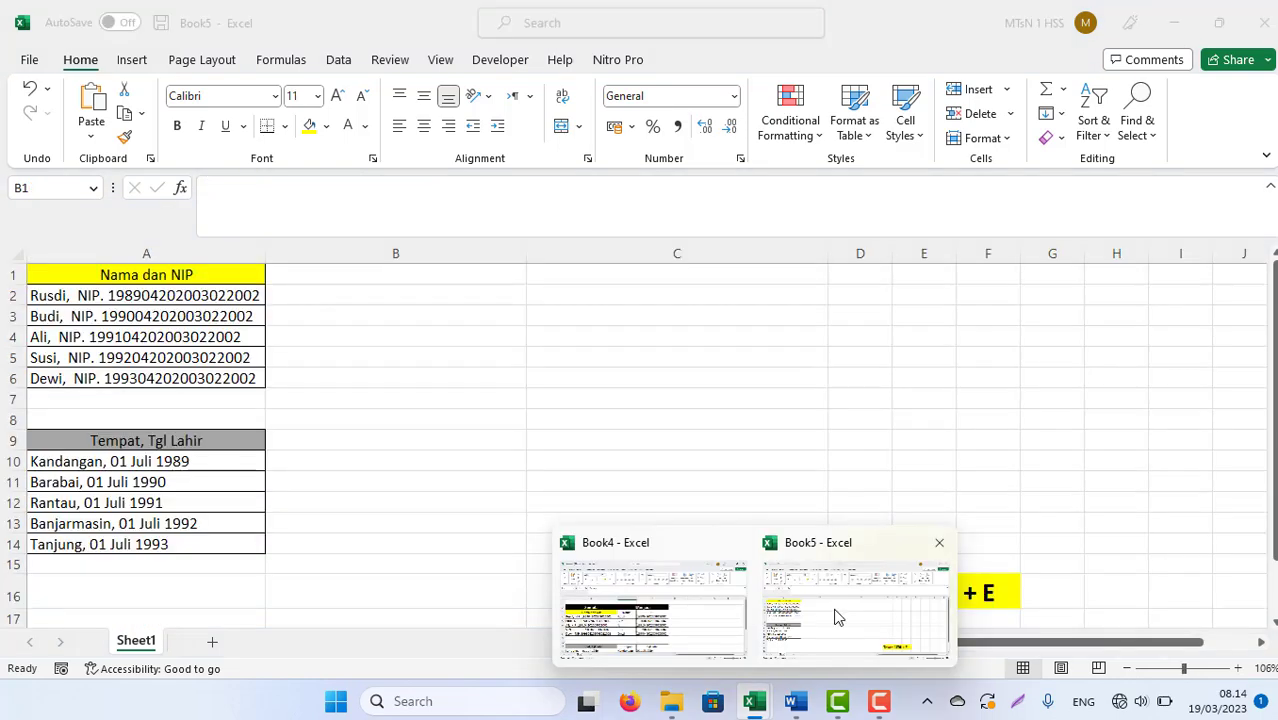
{"action": "left_click", "coordinate": [838, 618]}
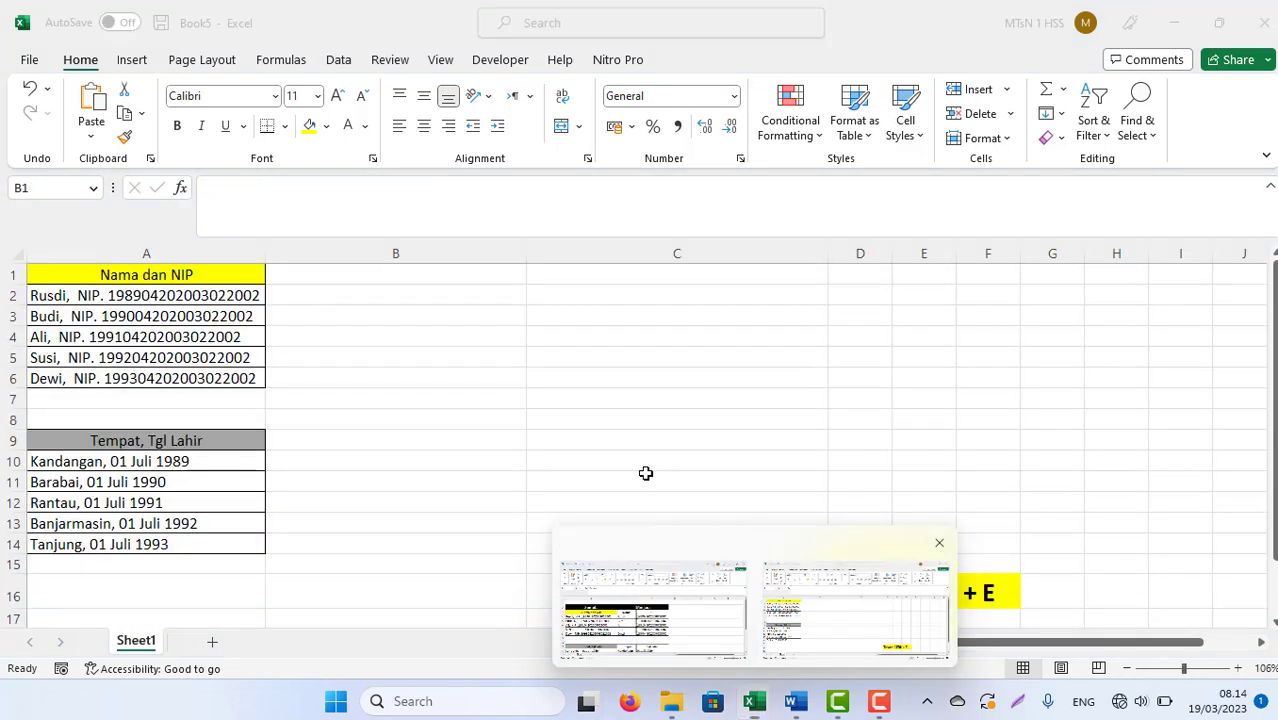
{"action": "left_click", "coordinate": [476, 397]}
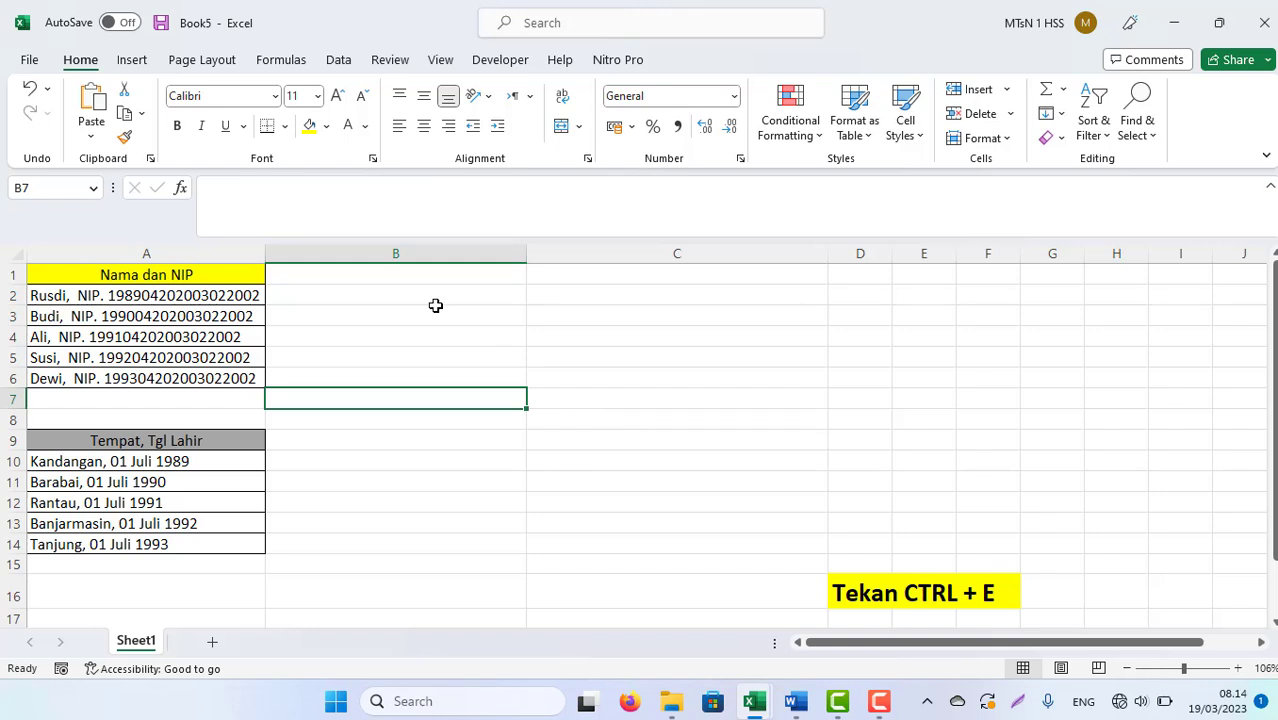
{"action": "left_click", "coordinate": [298, 270]}
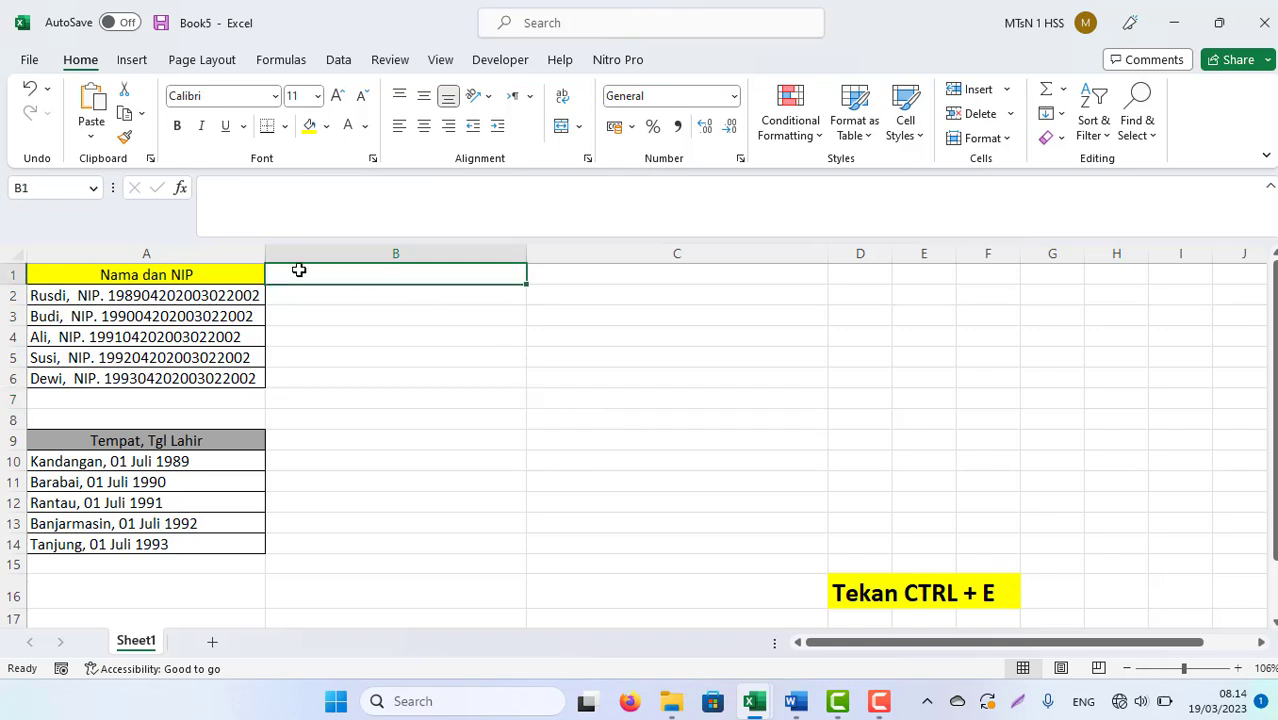
{"action": "type", "text": "Name"}
{"action": "key", "text": "Return"}
{"action": "key", "text": "Up"}
{"action": "key", "text": "Right"}
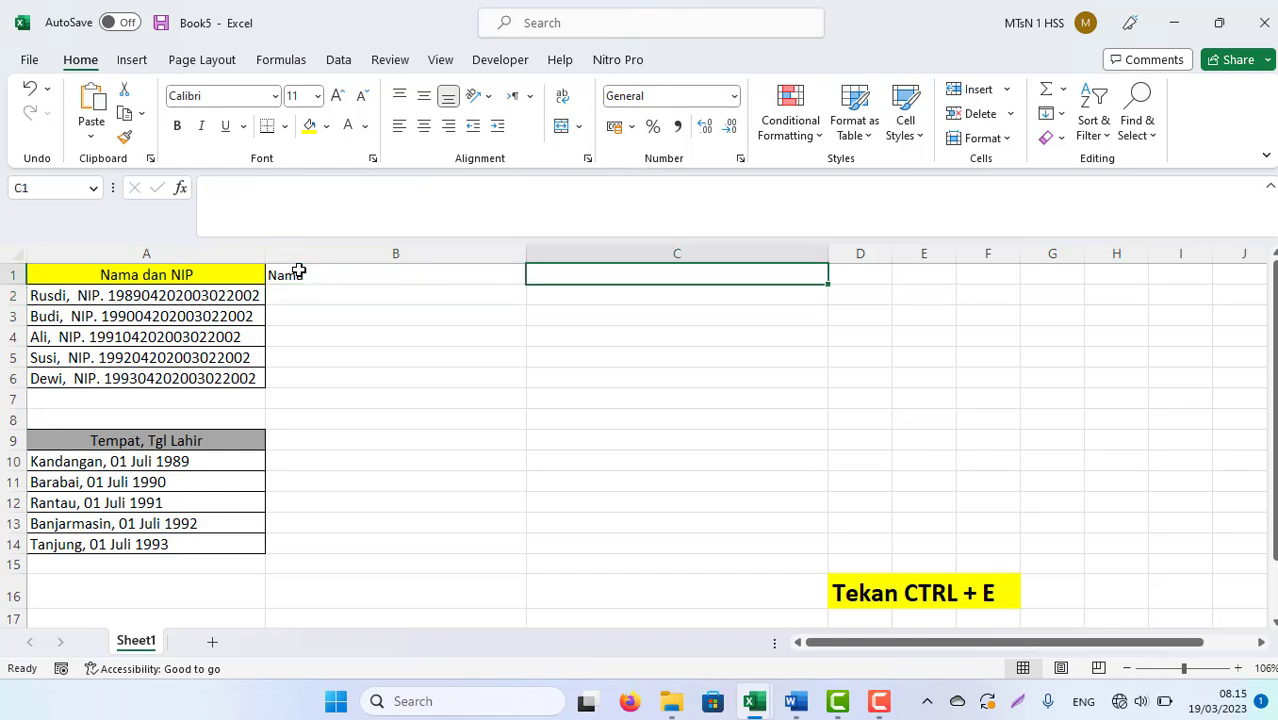
{"action": "type", "text": "NIP"}
{"action": "key", "text": "Return"}
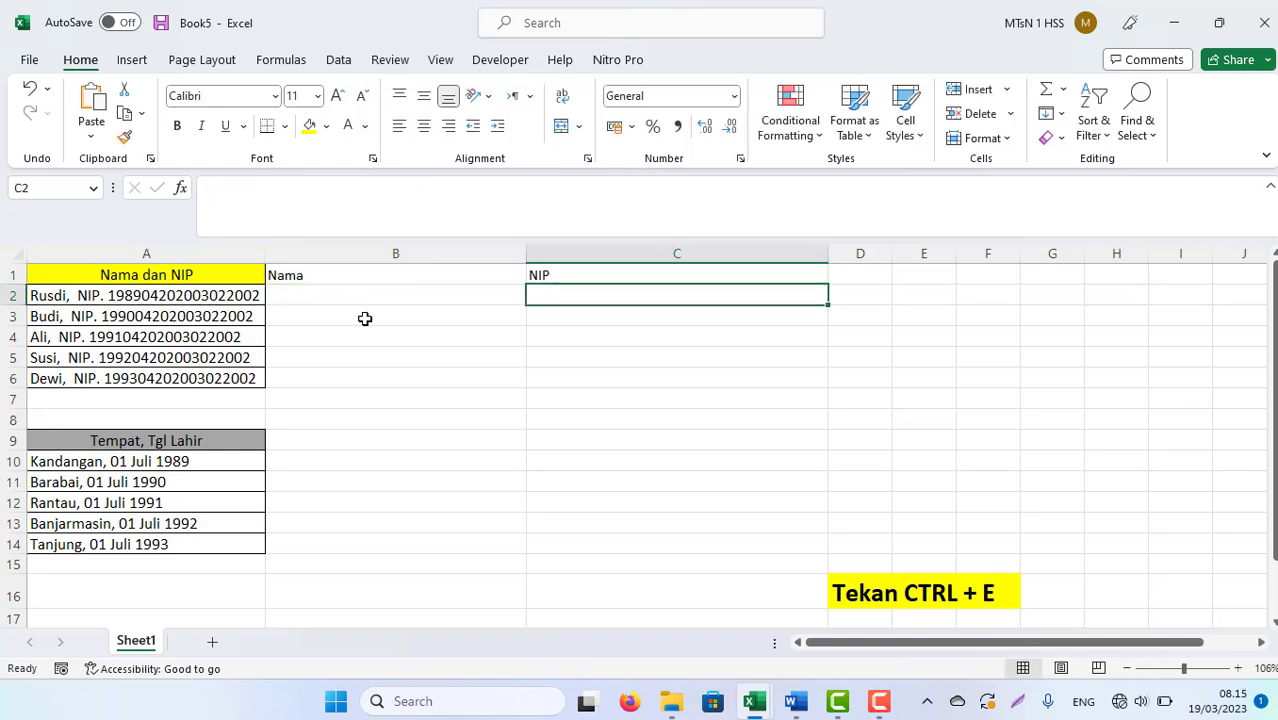
Step: Enter the first name Rusdi in B2
{"action": "left_click", "coordinate": [280, 299]}
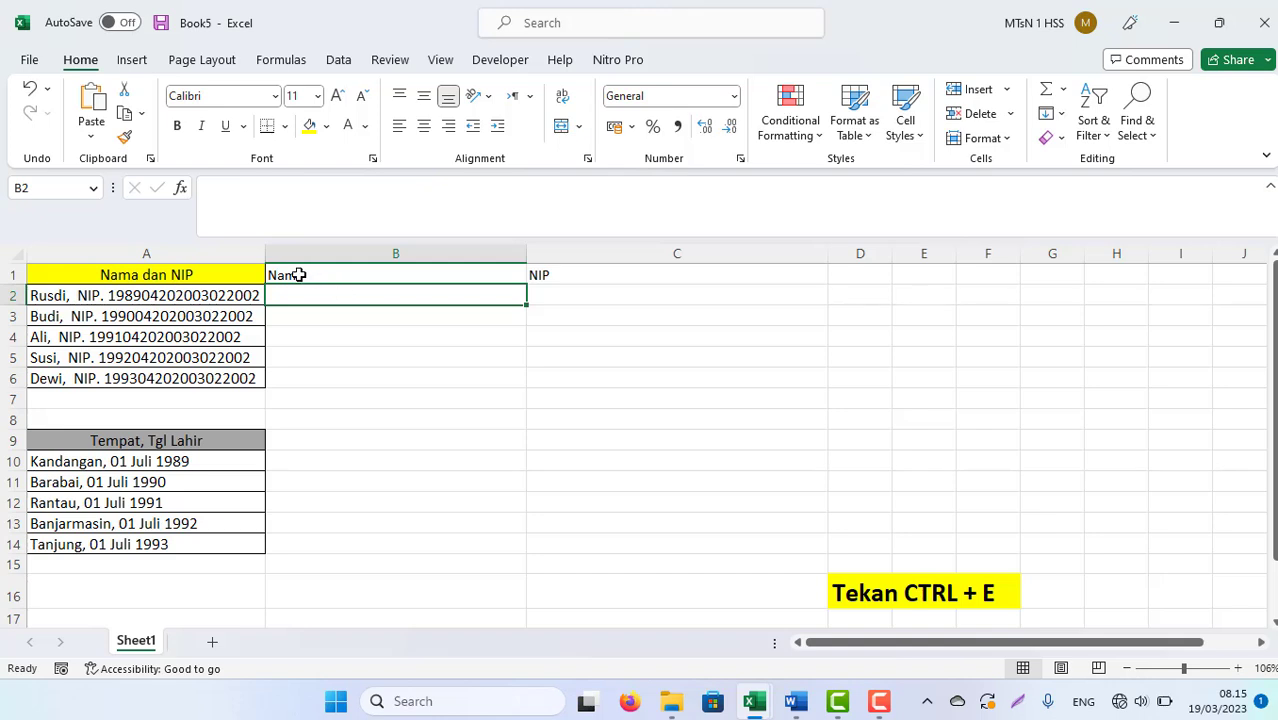
{"action": "left_click", "coordinate": [297, 275]}
{"action": "left_click", "coordinate": [295, 296]}
{"action": "type", "text": "Rus"}
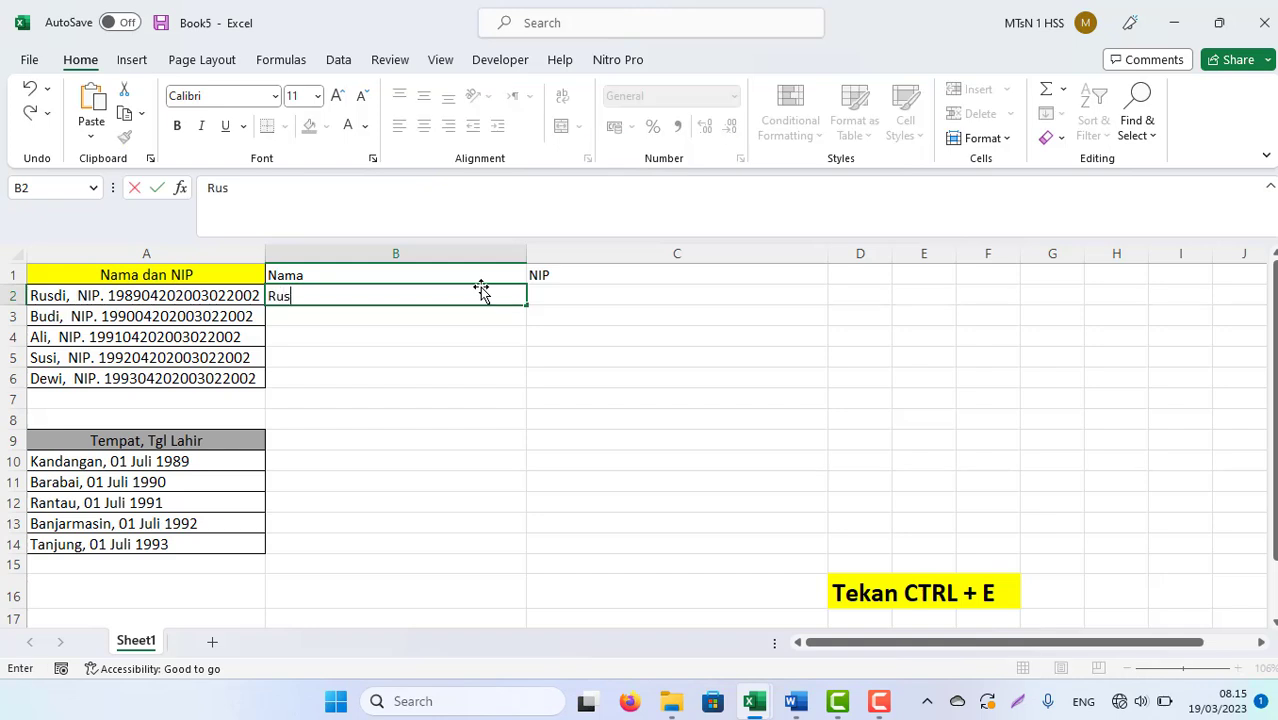
{"action": "type", "text": "di"}
{"action": "key", "text": "Return"}
Step: Copy Rusdi's NIP digits from A2 into C2, then select C2:C6
{"action": "left_click", "coordinate": [605, 298]}
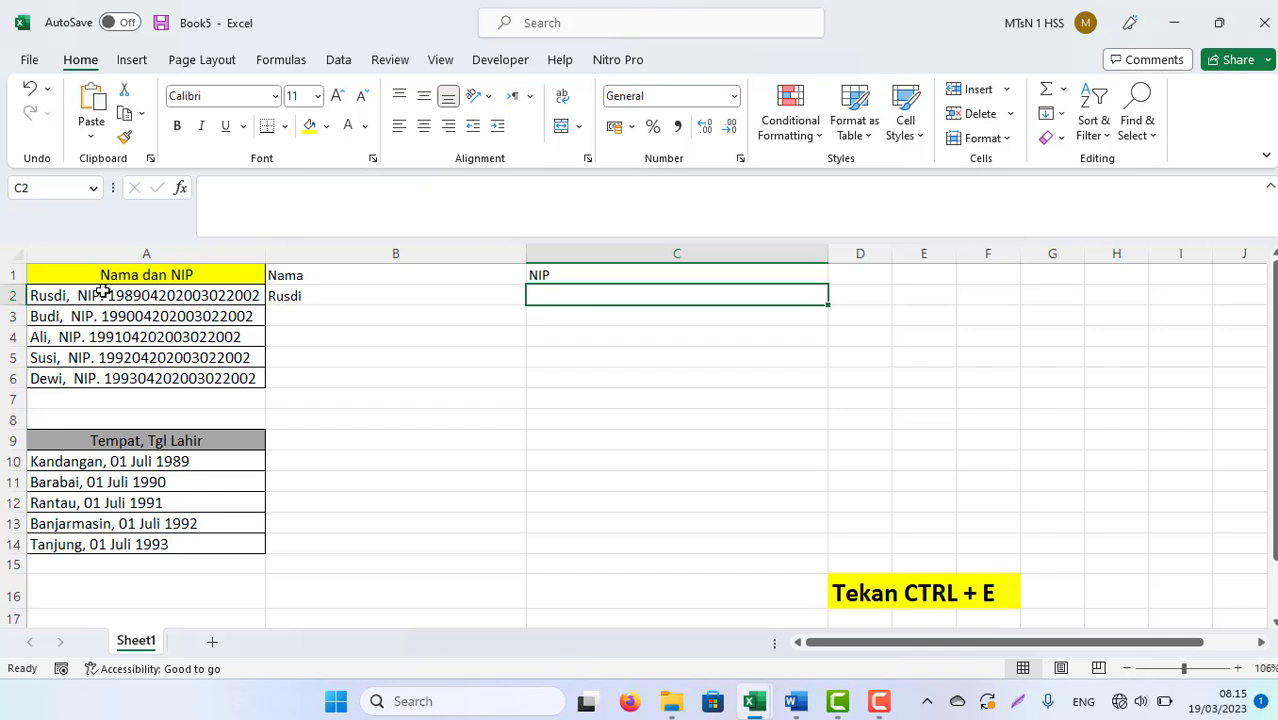
{"action": "left_click", "coordinate": [34, 296]}
{"action": "left_click_drag", "start_coordinate": [276, 188], "coordinate": [443, 190]}
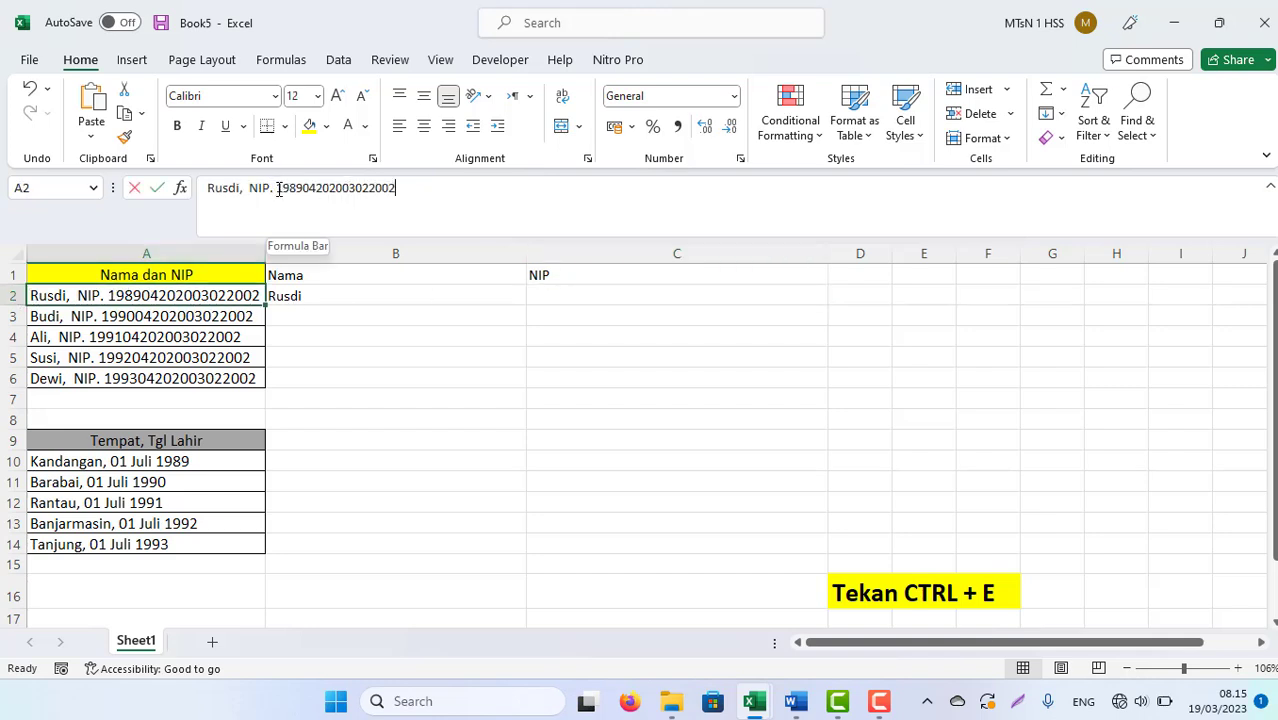
{"action": "key", "text": "ctrl+c"}
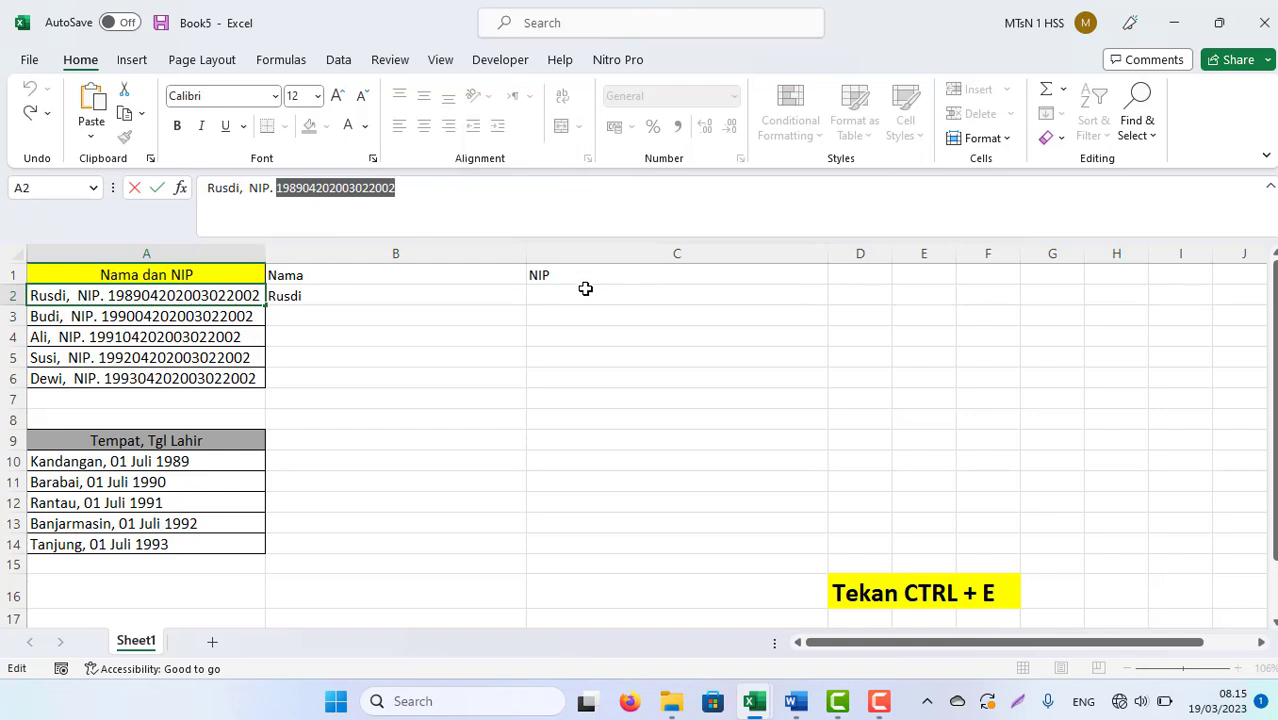
{"action": "left_click", "coordinate": [587, 293]}
{"action": "key", "text": "ctrl+v"}
{"action": "key", "text": "Return"}
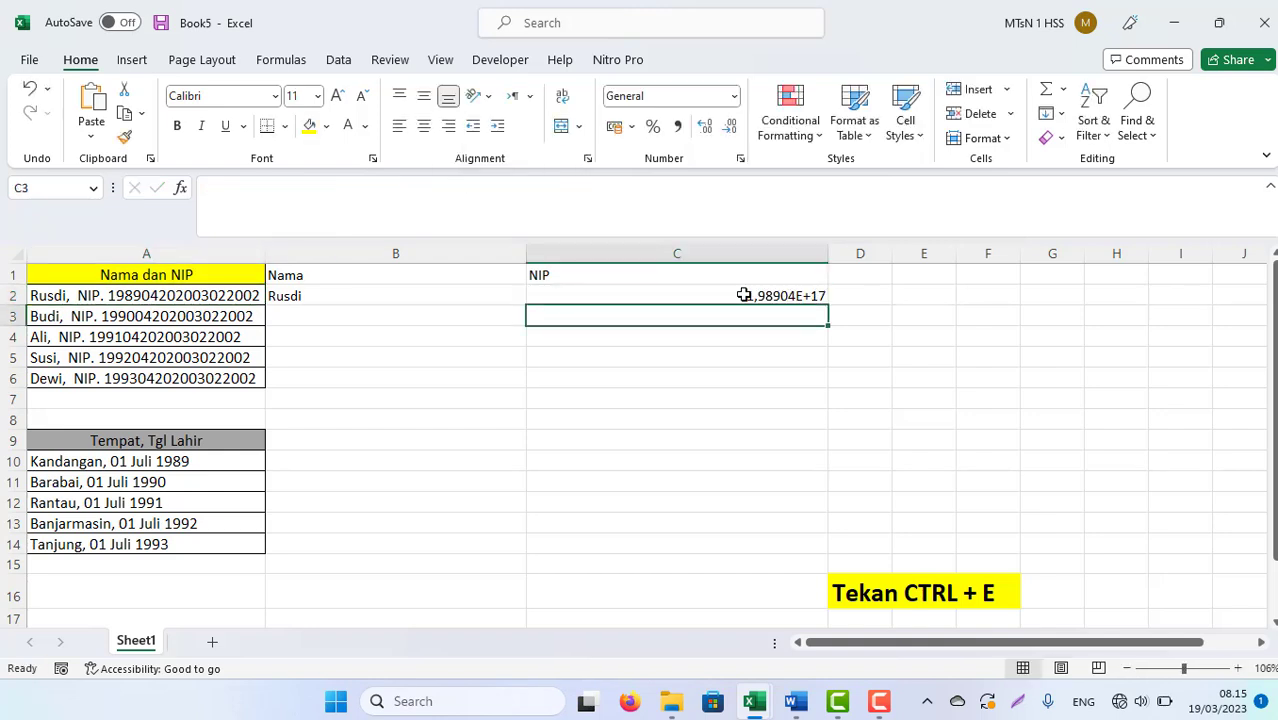
{"action": "left_click", "coordinate": [765, 296]}
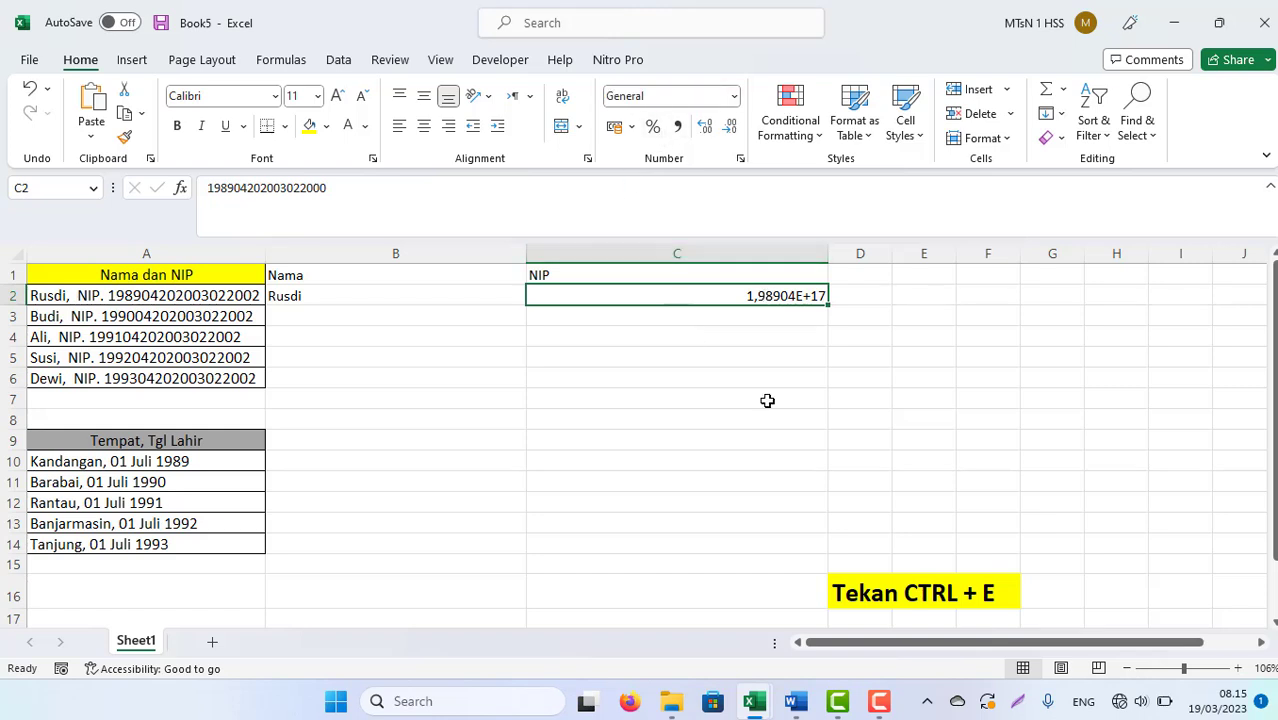
{"action": "key", "text": "shift+Down"}
{"action": "key", "text": "shift+Down"}
{"action": "key", "text": "shift+Down"}
{"action": "key", "text": "shift+Down"}
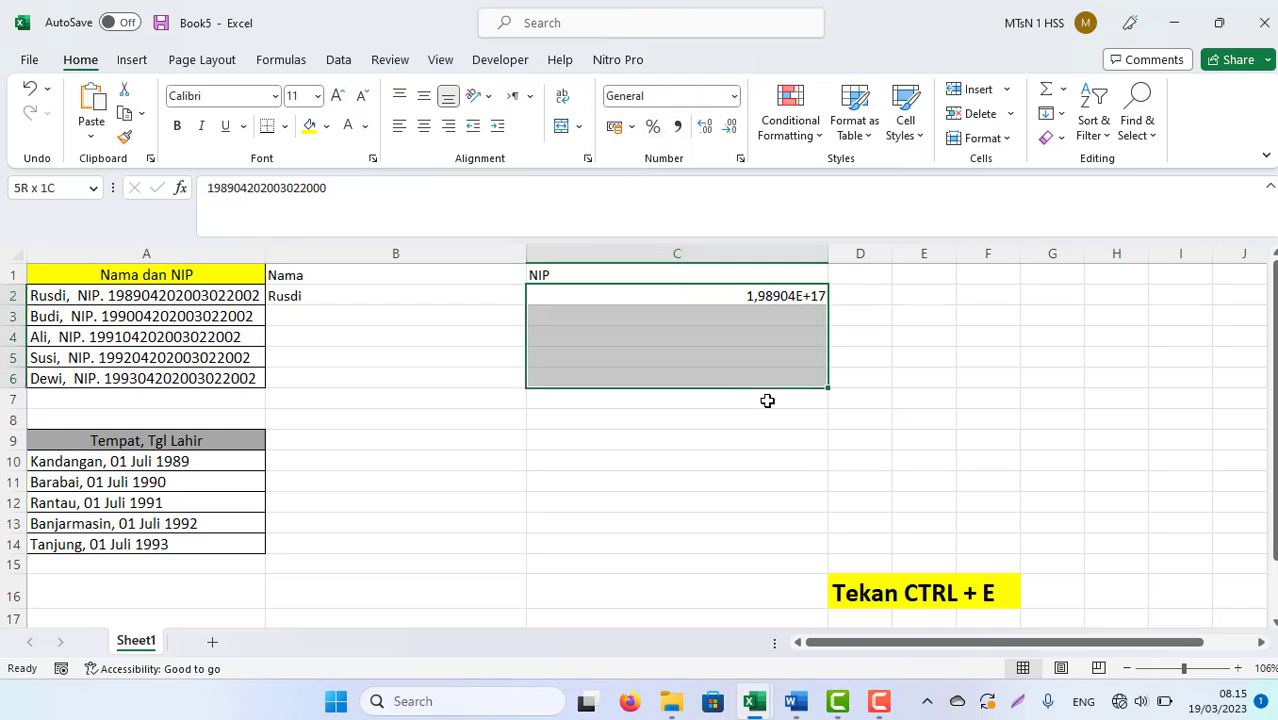
Step: Apply the Text number format to the NIP cells C2:C6 through Format Cells
{"action": "left_click", "coordinate": [735, 97]}
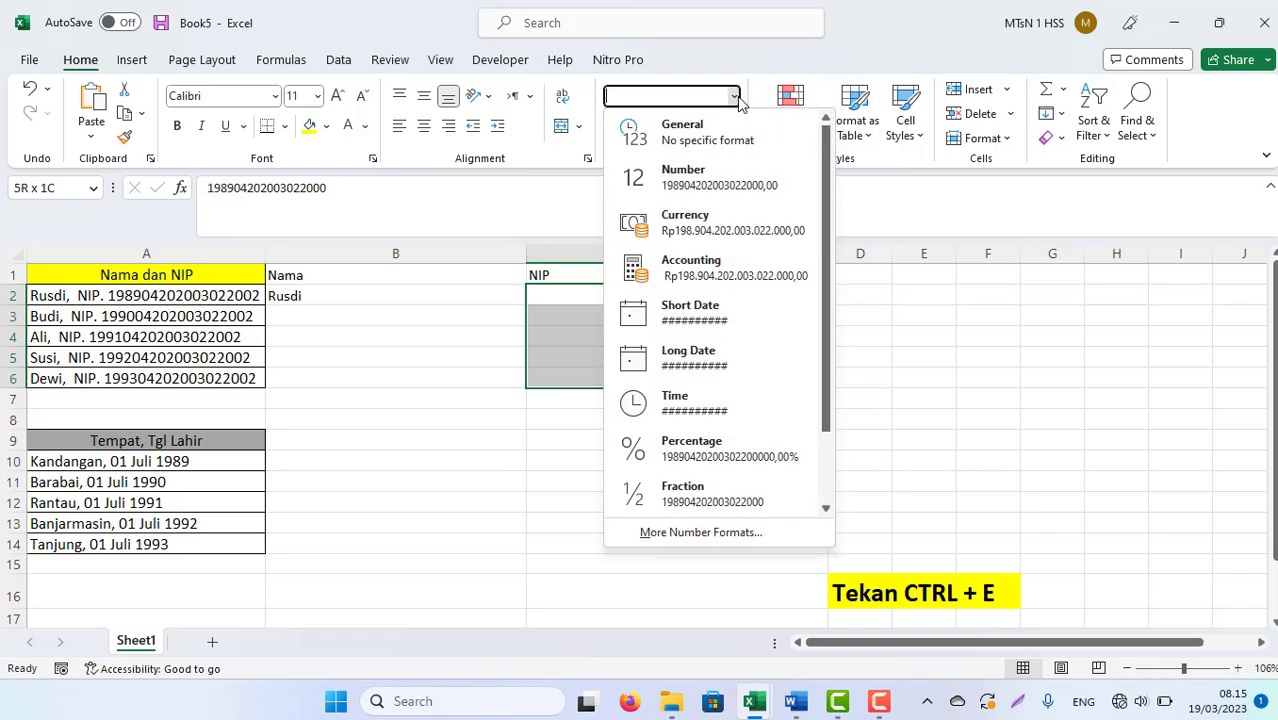
{"action": "left_click", "coordinate": [701, 532]}
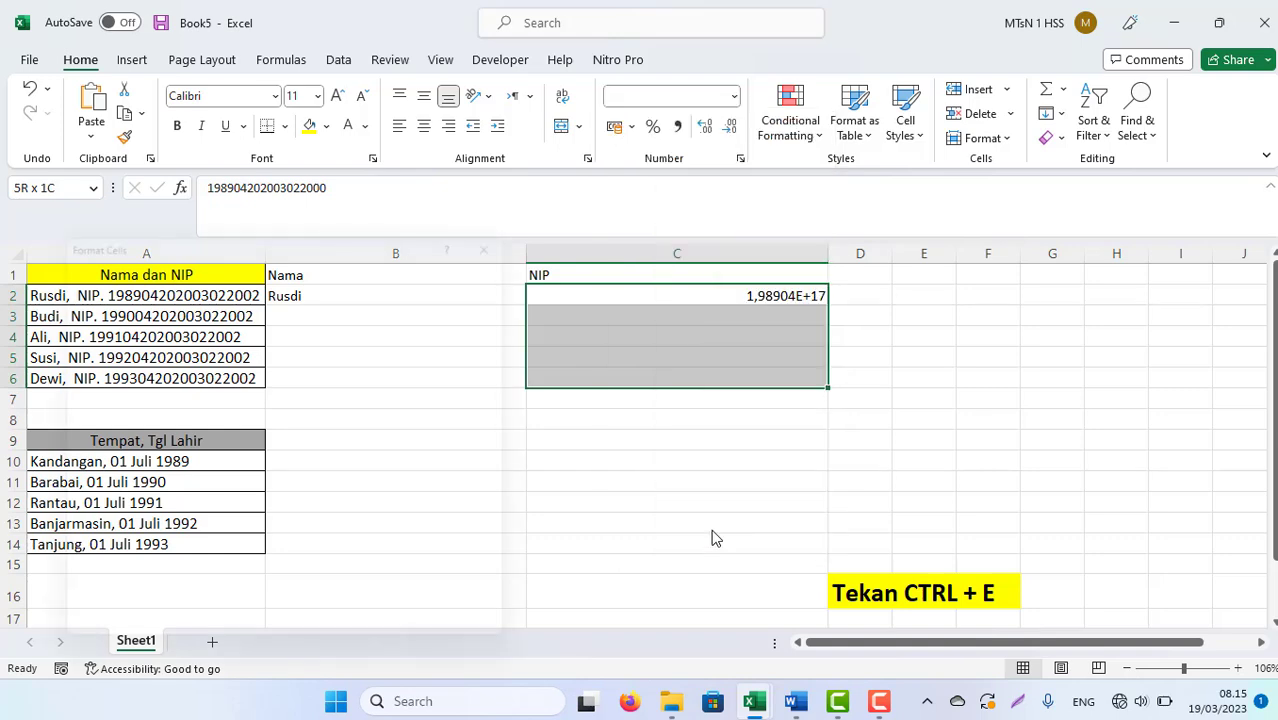
{"action": "left_click", "coordinate": [497, 647]}
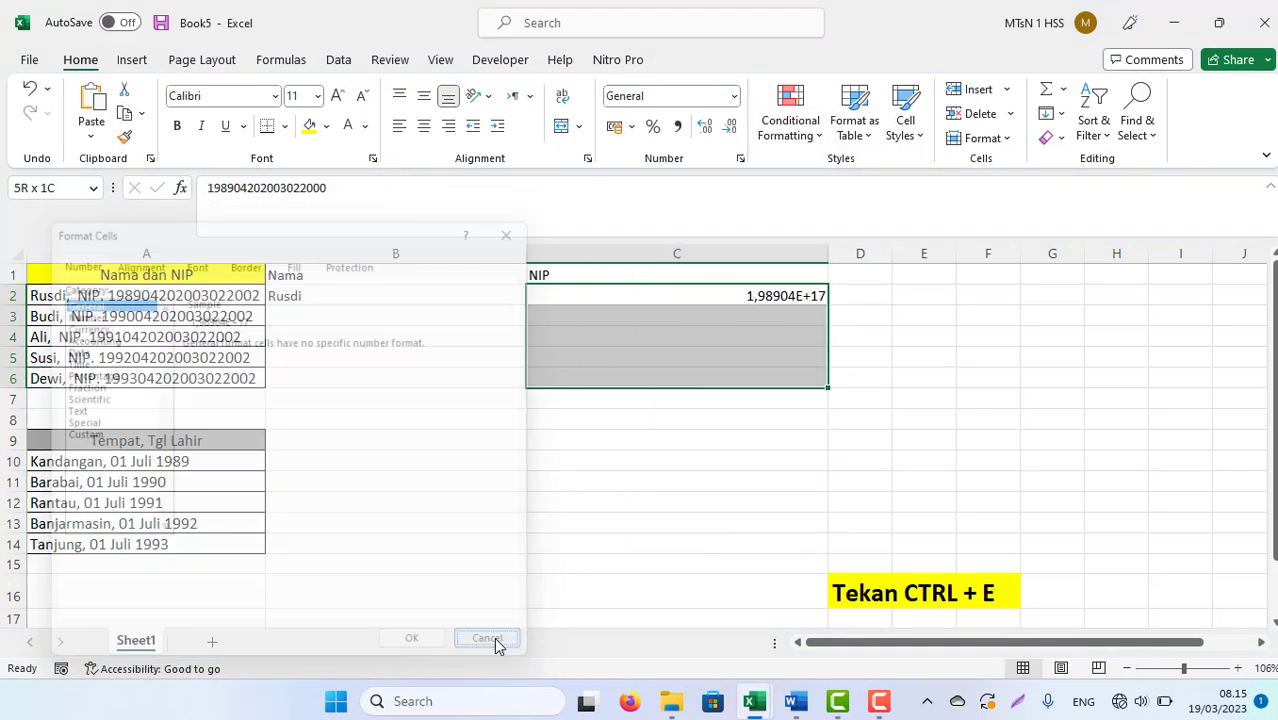
{"action": "right_click", "coordinate": [676, 302]}
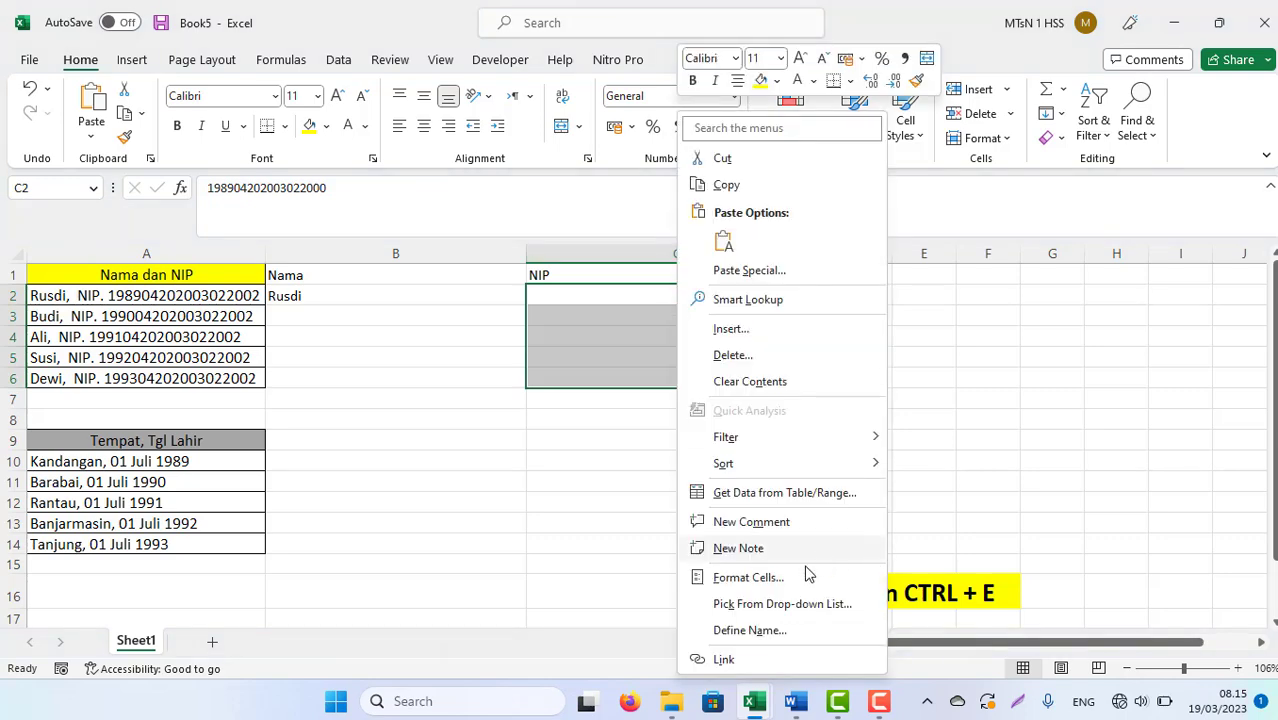
{"action": "left_click", "coordinate": [738, 578]}
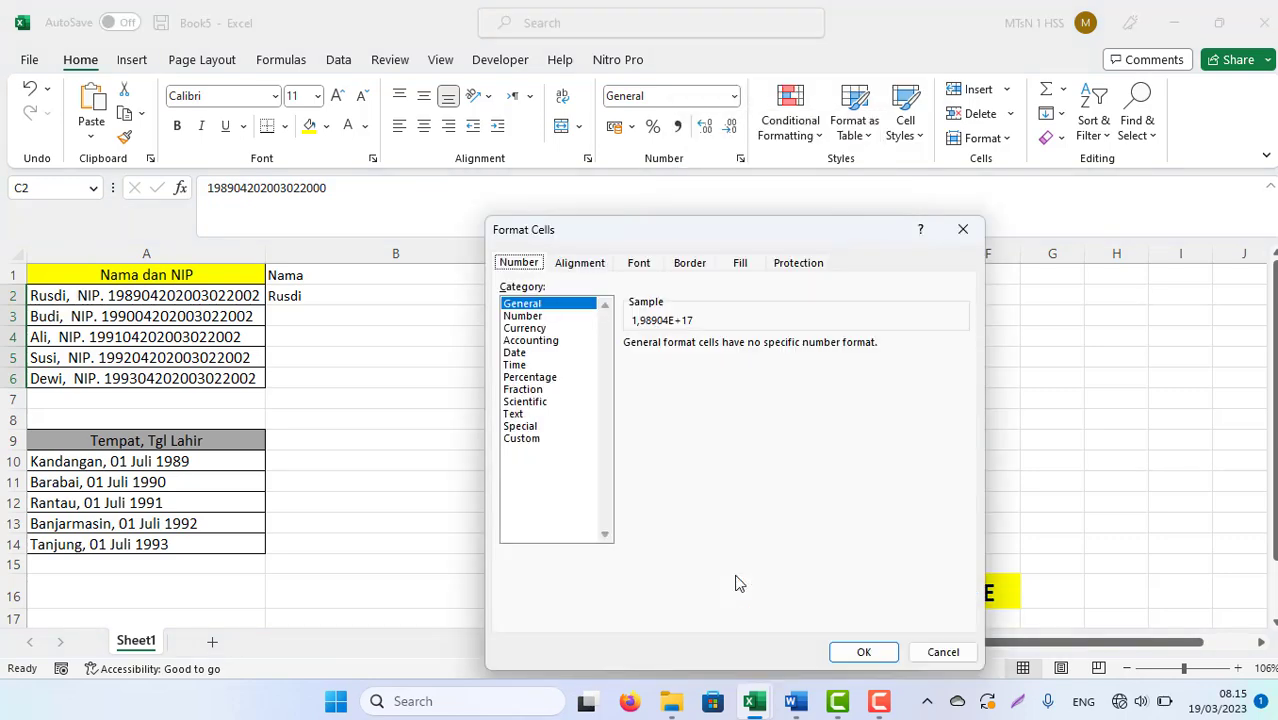
{"action": "left_click", "coordinate": [516, 414]}
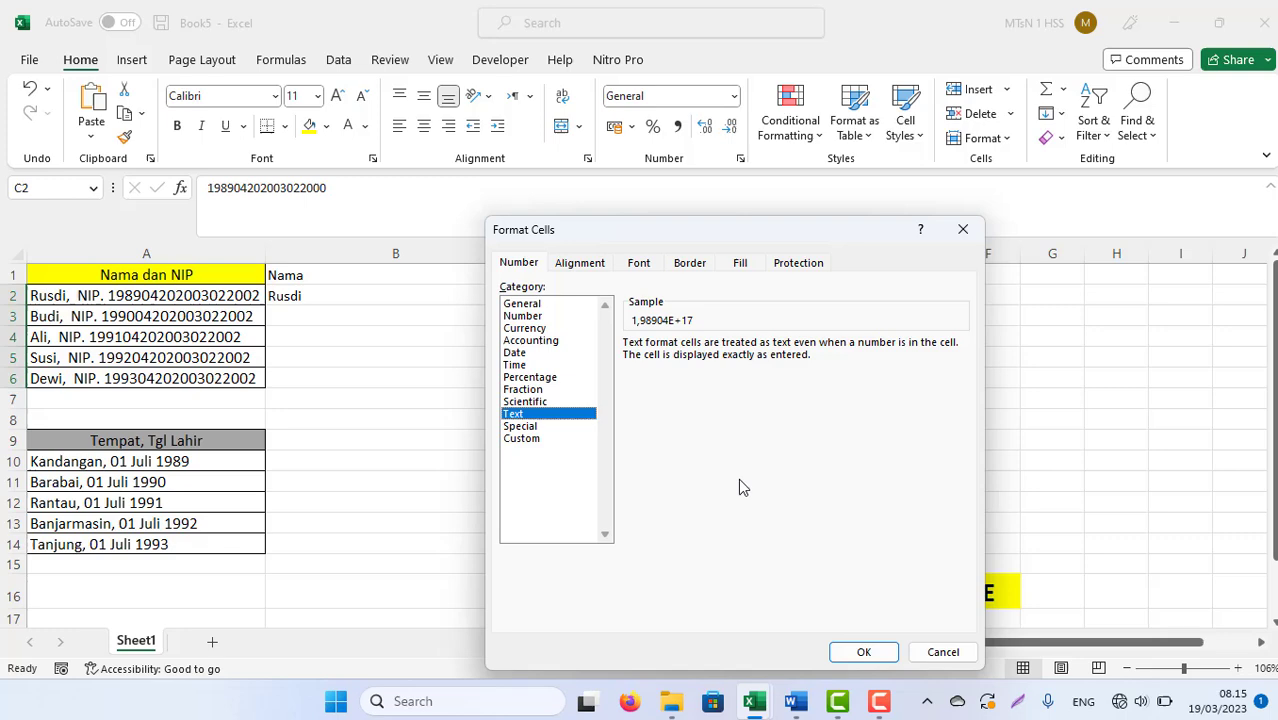
{"action": "left_click", "coordinate": [863, 651]}
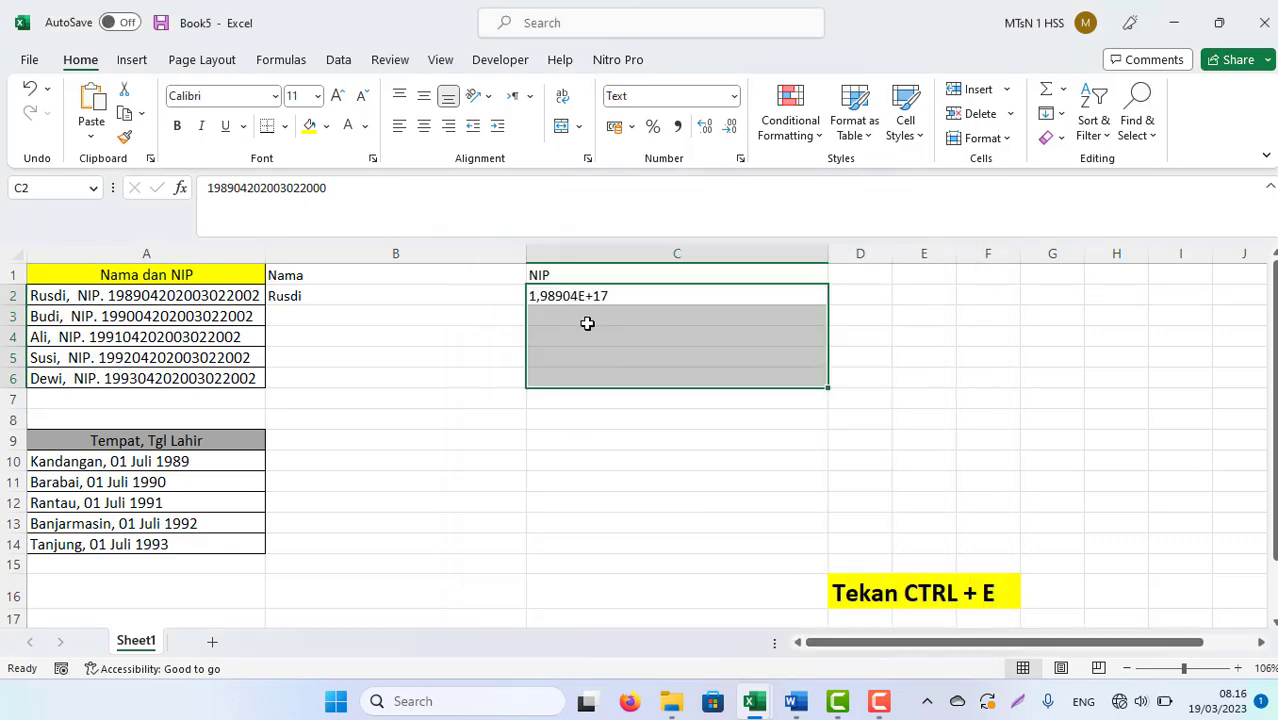
Step: Clear C2 and paste Rusdi's NIP digits from A2 so it shows as full text
{"action": "left_click", "coordinate": [553, 305]}
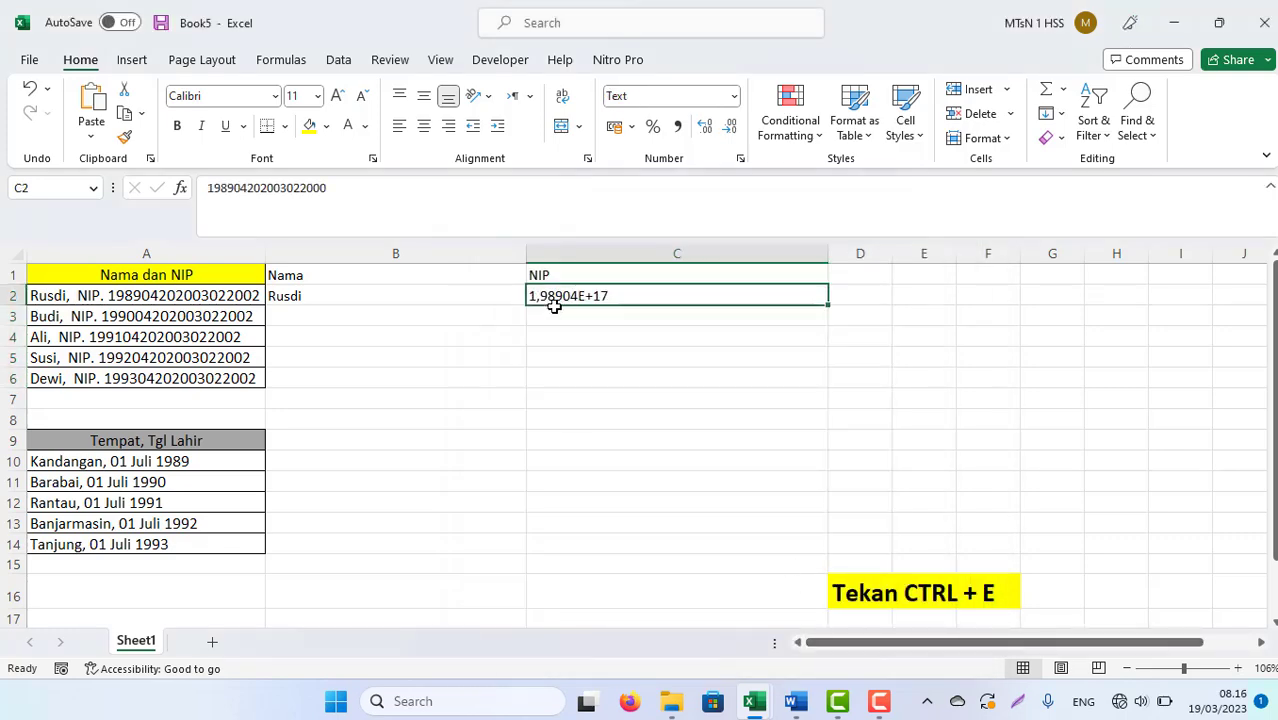
{"action": "key", "text": "Delete"}
{"action": "left_click", "coordinate": [101, 295]}
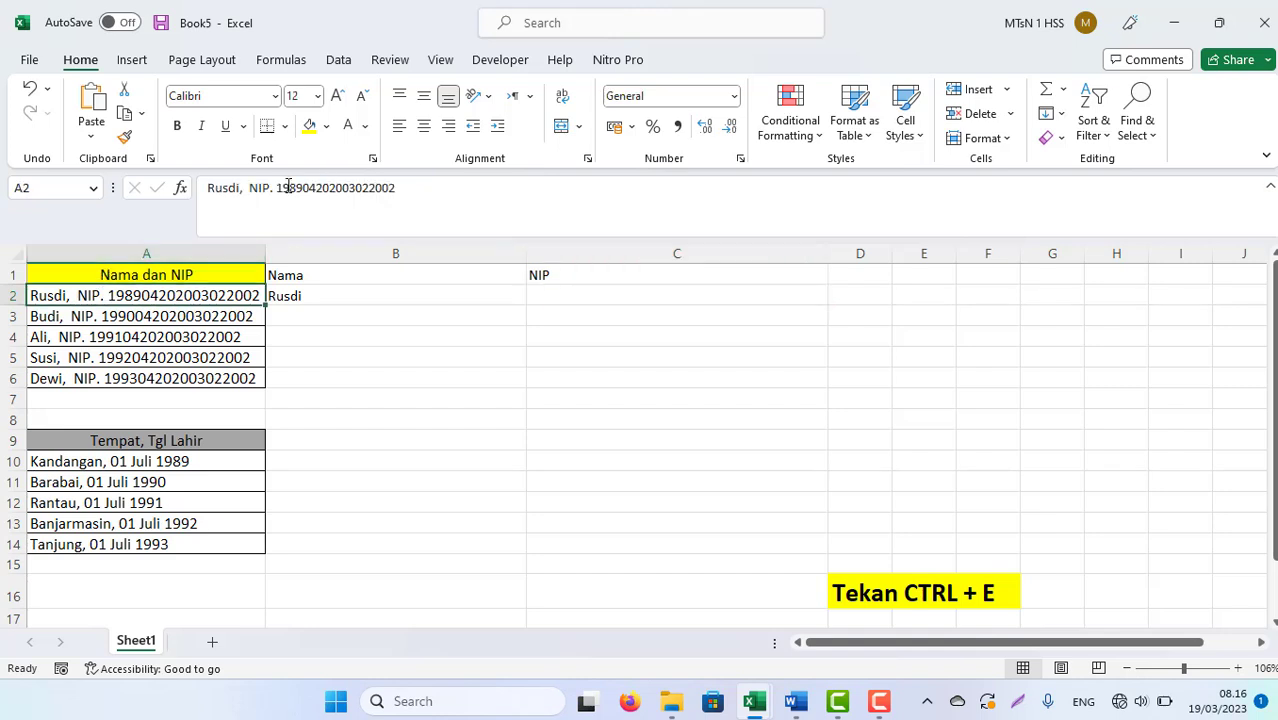
{"action": "left_click_drag", "start_coordinate": [278, 190], "coordinate": [525, 193]}
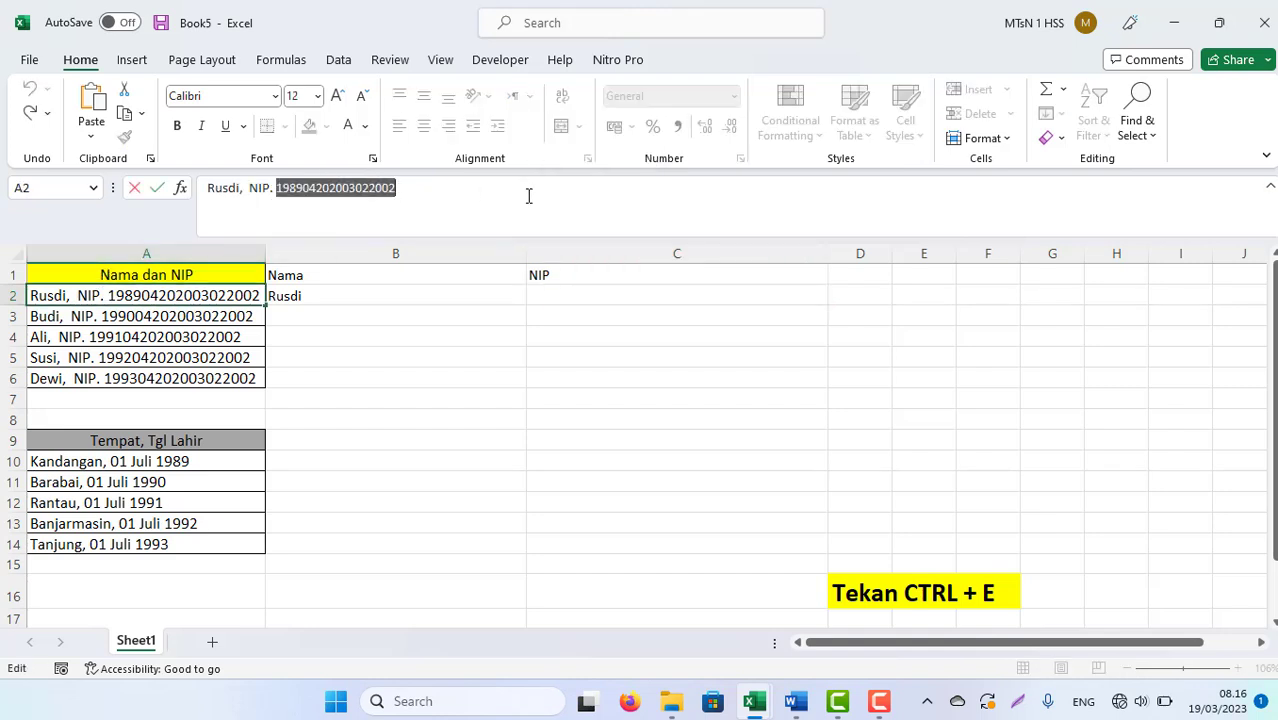
{"action": "key", "text": "ctrl+c"}
{"action": "left_click", "coordinate": [563, 295]}
{"action": "key", "text": "ctrl+v"}
{"action": "key", "text": "Return"}
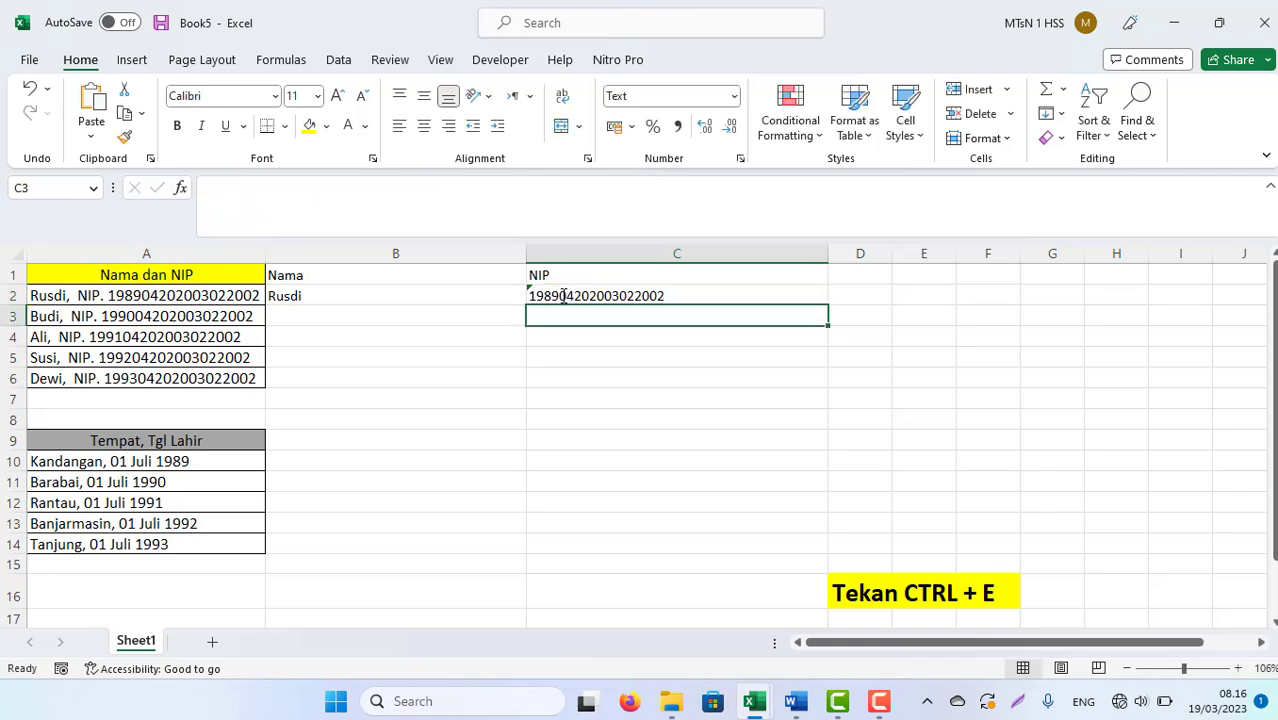
{"action": "left_click", "coordinate": [563, 295]}
Step: Narrow column C to fit the NIP and review the row 2 examples
{"action": "left_click_drag", "start_coordinate": [829, 253], "coordinate": [708, 253]}
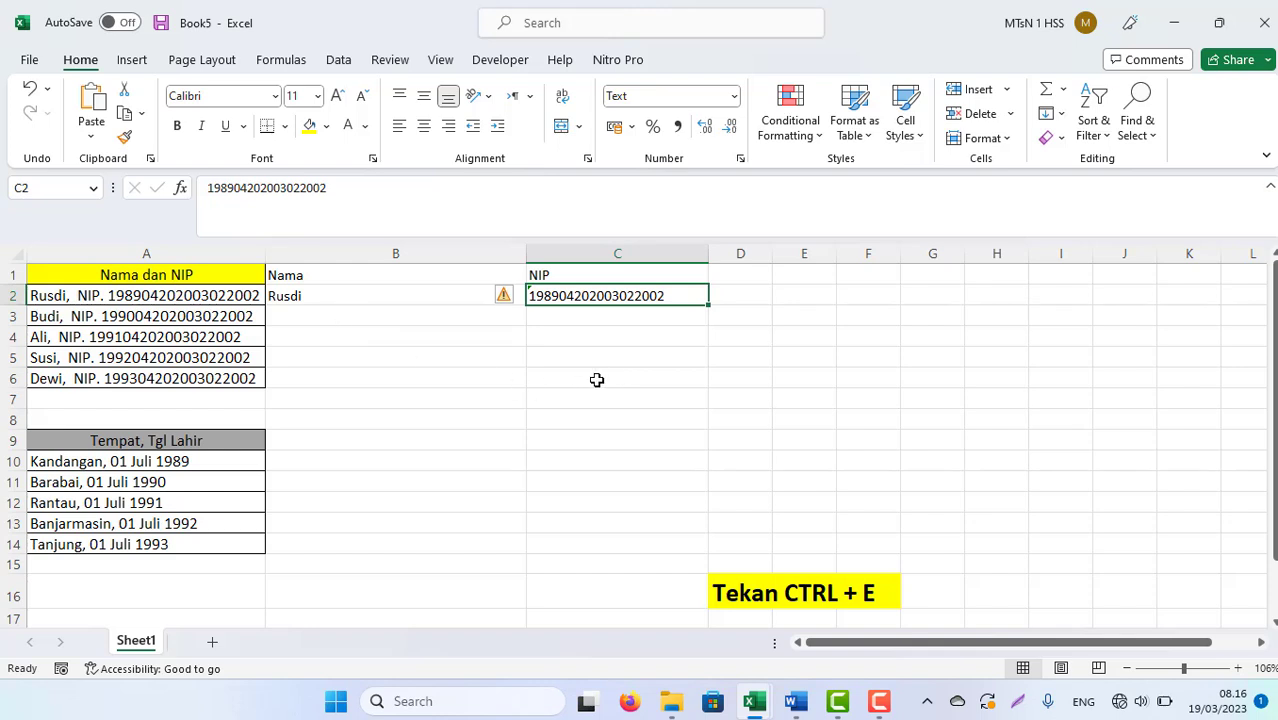
{"action": "left_click_drag", "start_coordinate": [280, 296], "coordinate": [530, 296]}
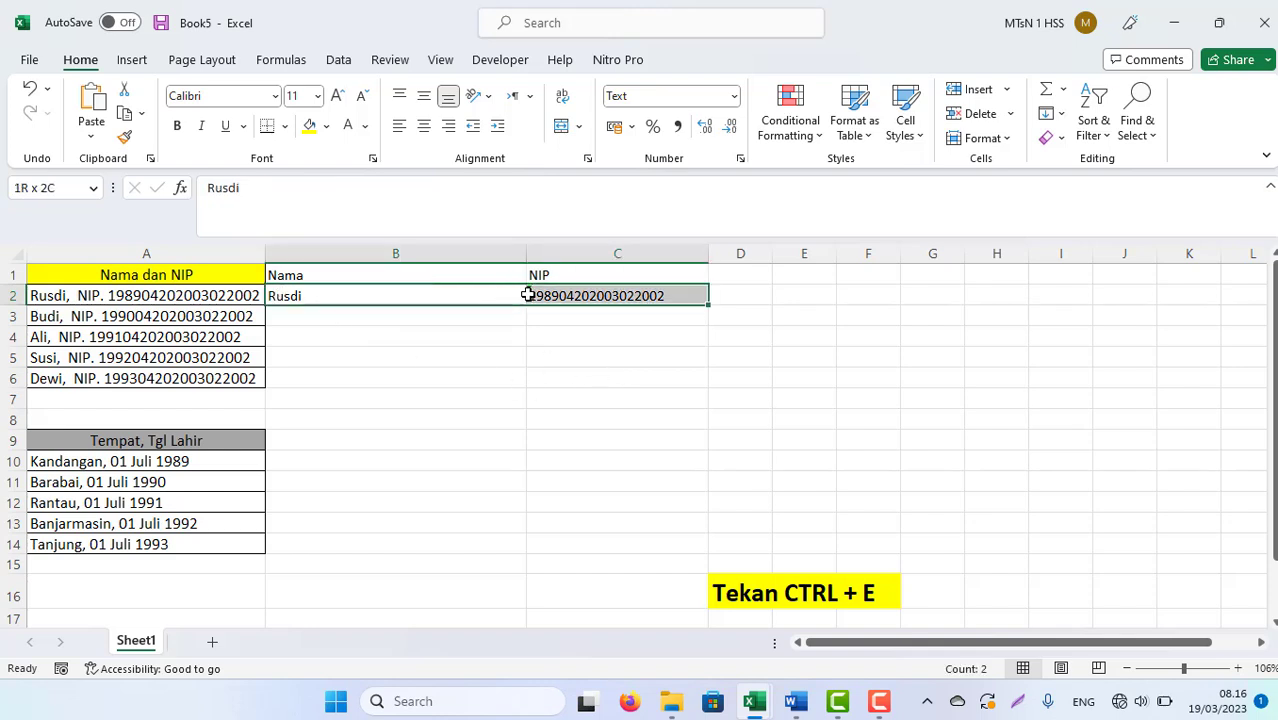
{"action": "left_click", "coordinate": [419, 341]}
Step: Flash Fill B3:B6 with the names Budi, Ali, Susi and Dewi using Ctrl+E
{"action": "left_click", "coordinate": [343, 292]}
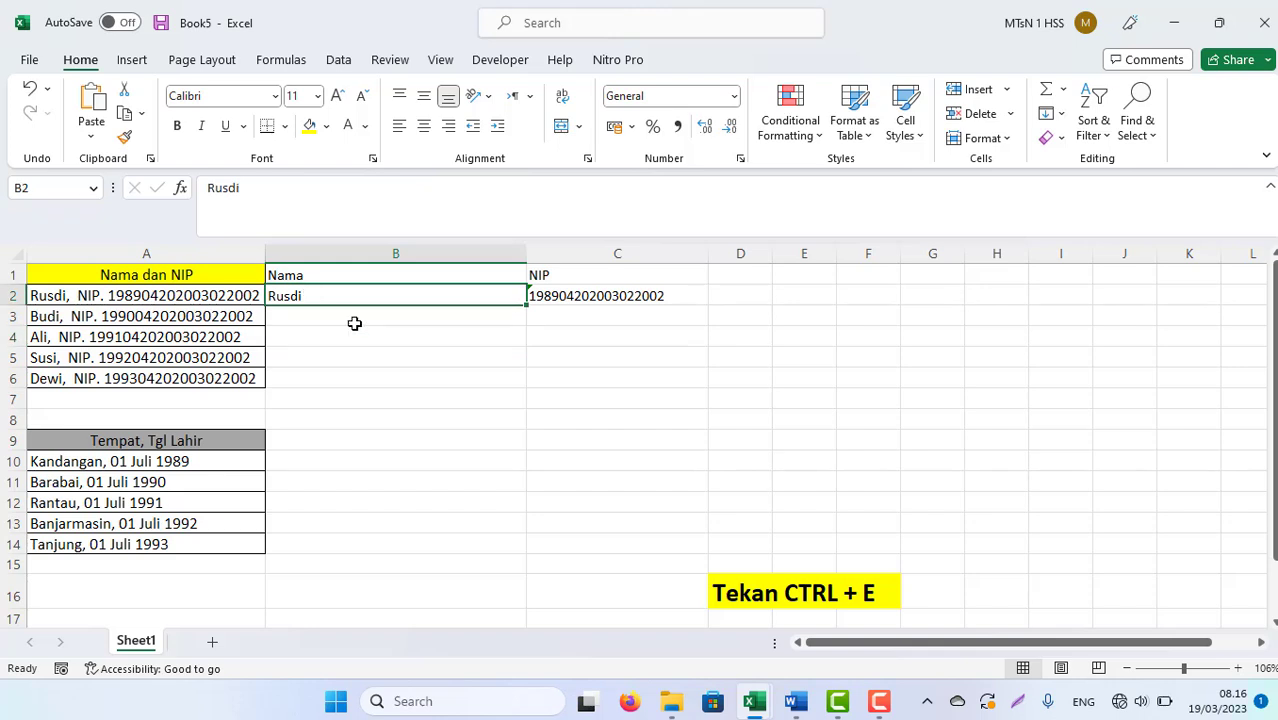
{"action": "left_click", "coordinate": [313, 316]}
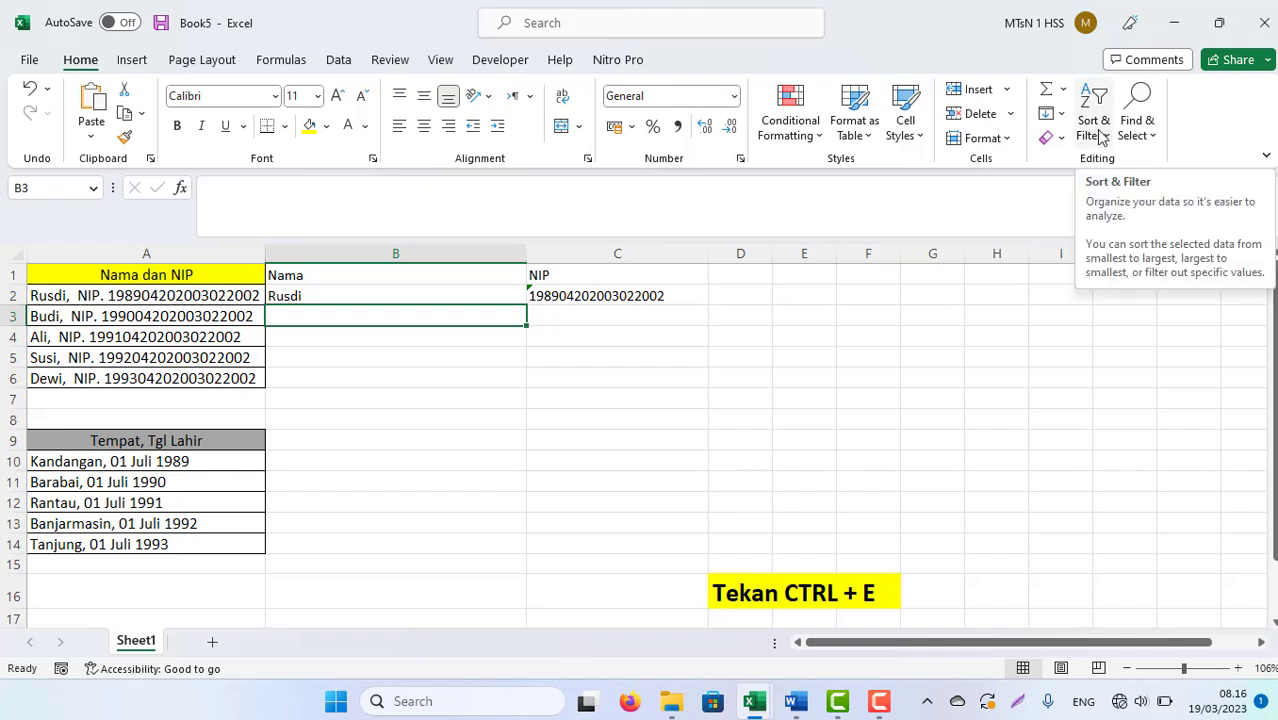
{"action": "left_click", "coordinate": [1061, 114]}
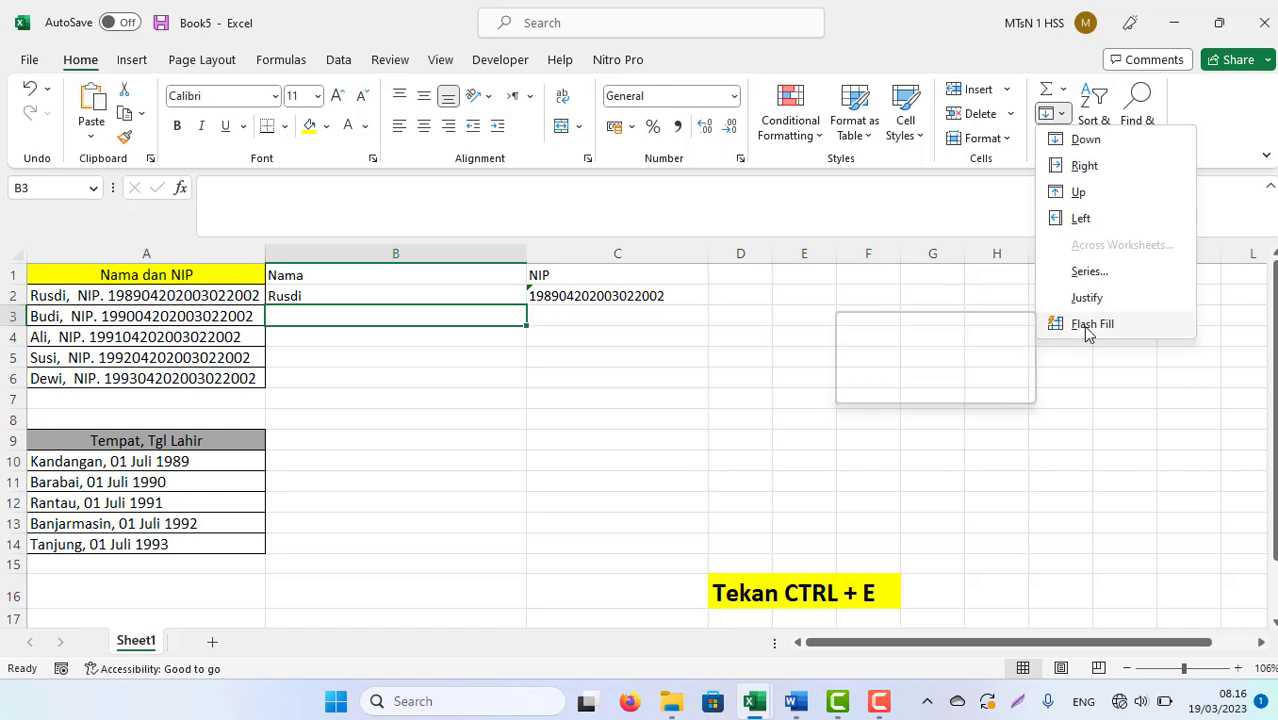
{"action": "left_click", "coordinate": [311, 310]}
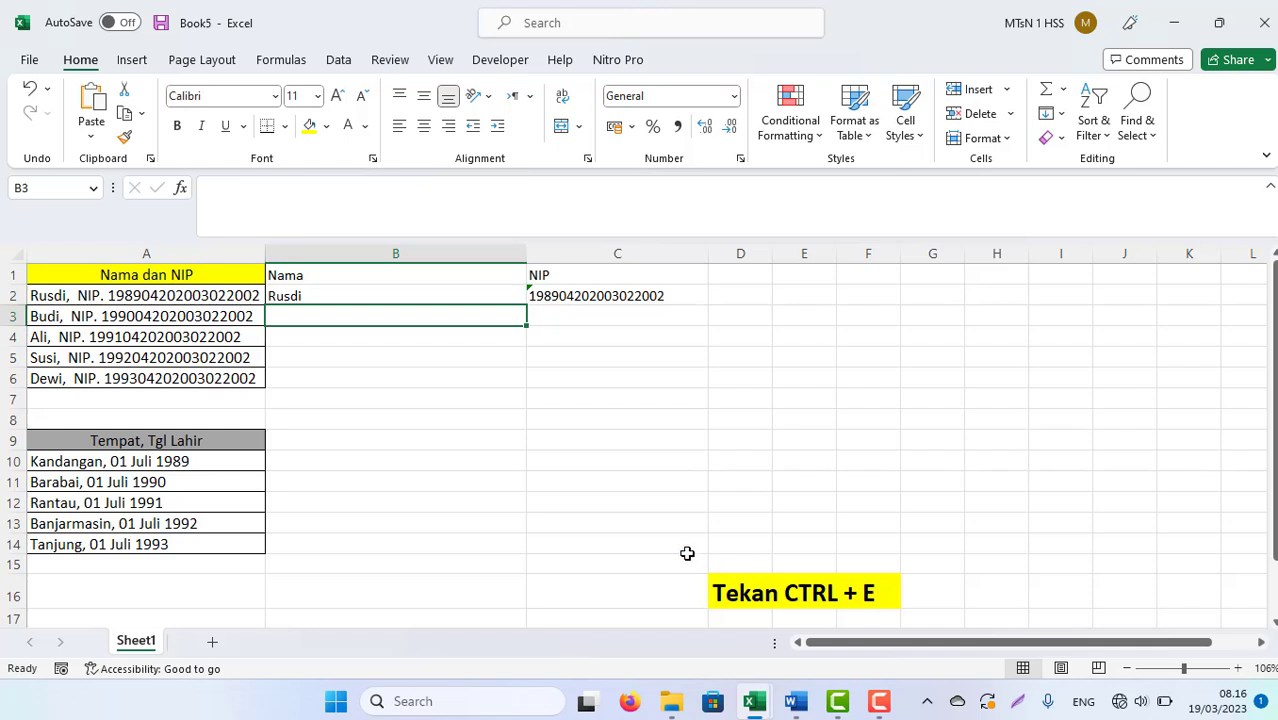
{"action": "left_click_drag", "start_coordinate": [686, 558], "coordinate": [876, 601]}
{"action": "left_click", "coordinate": [697, 456]}
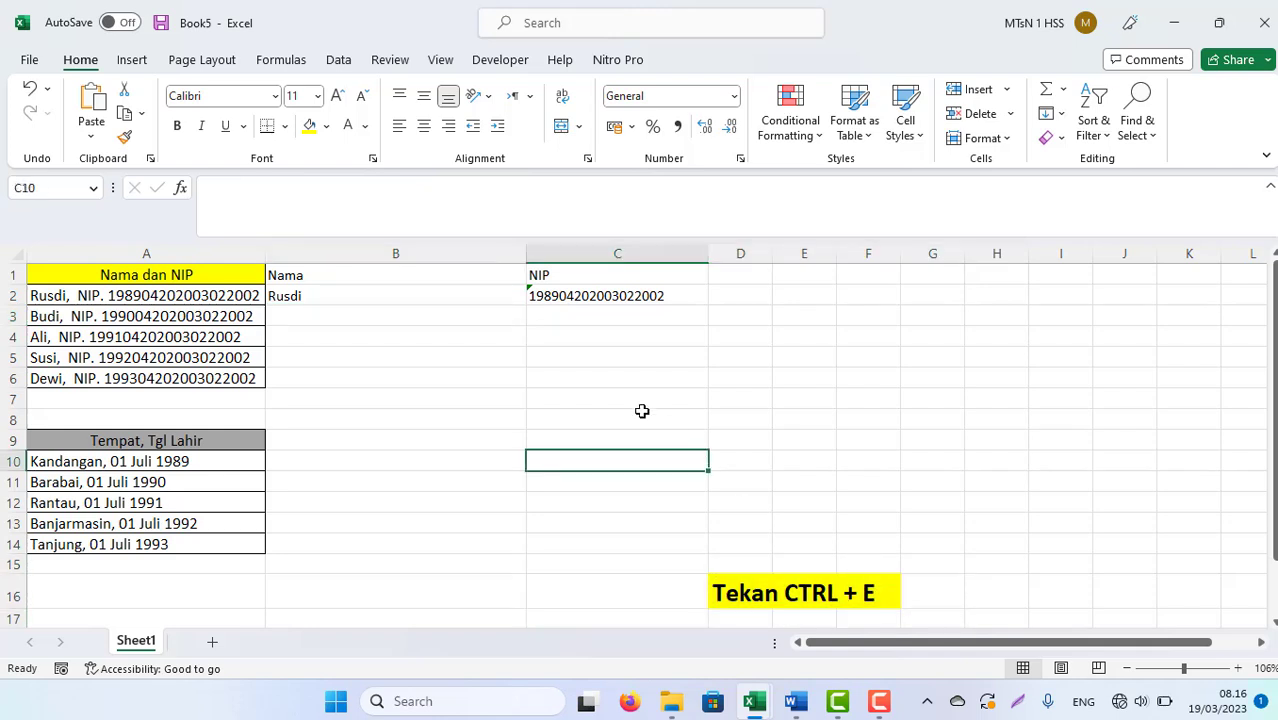
{"action": "left_click", "coordinate": [291, 312]}
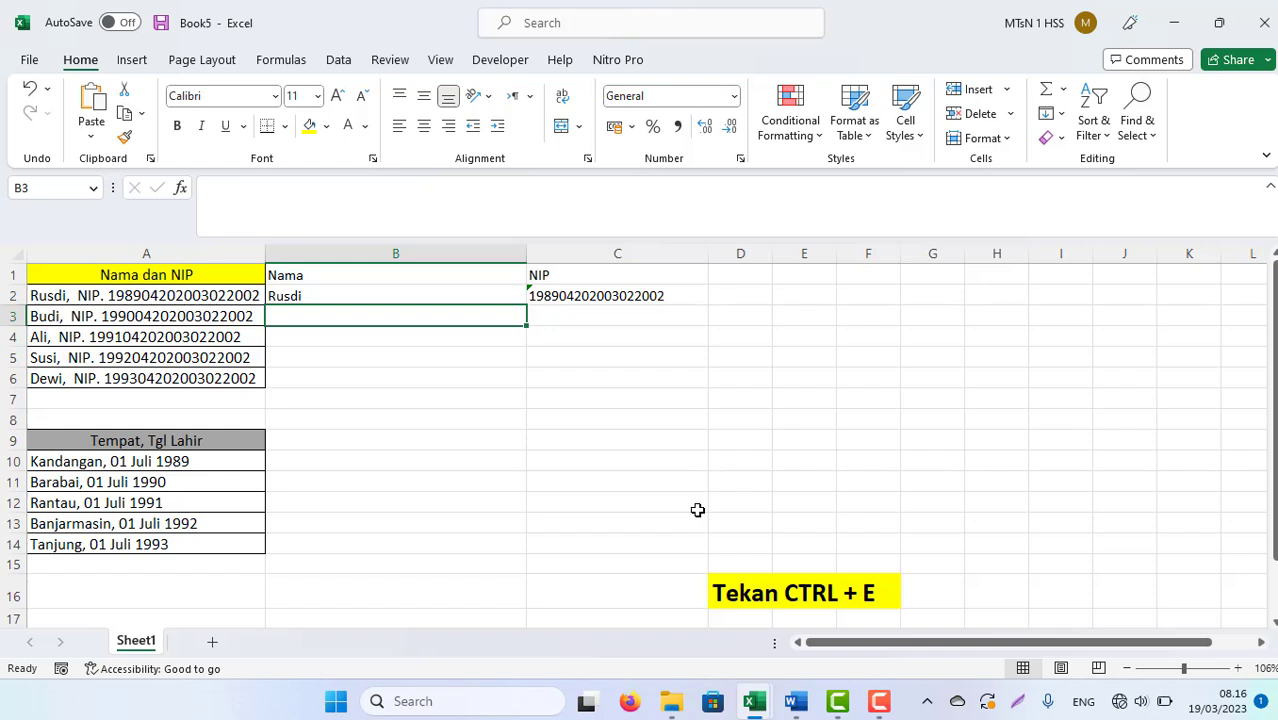
{"action": "key", "text": "ctrl+e"}
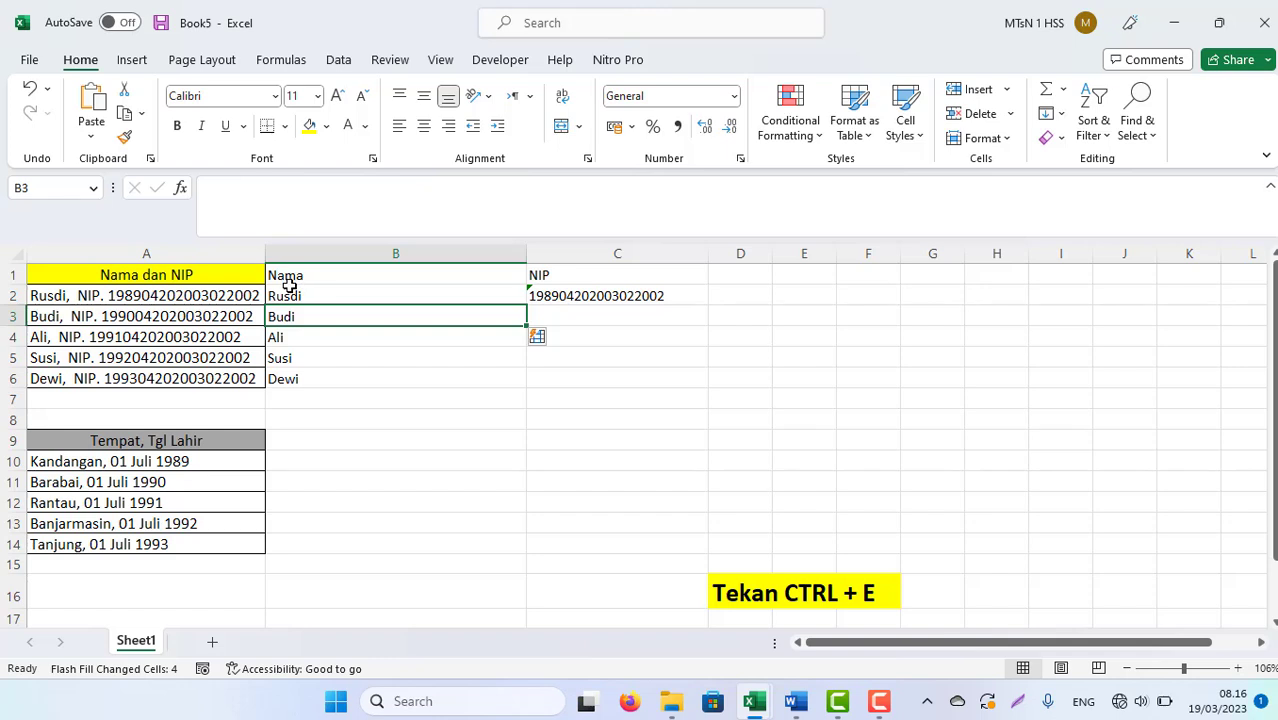
Step: Flash Fill the remaining NIP numbers into C3:C6 with Ctrl+E
{"action": "left_click", "coordinate": [566, 312]}
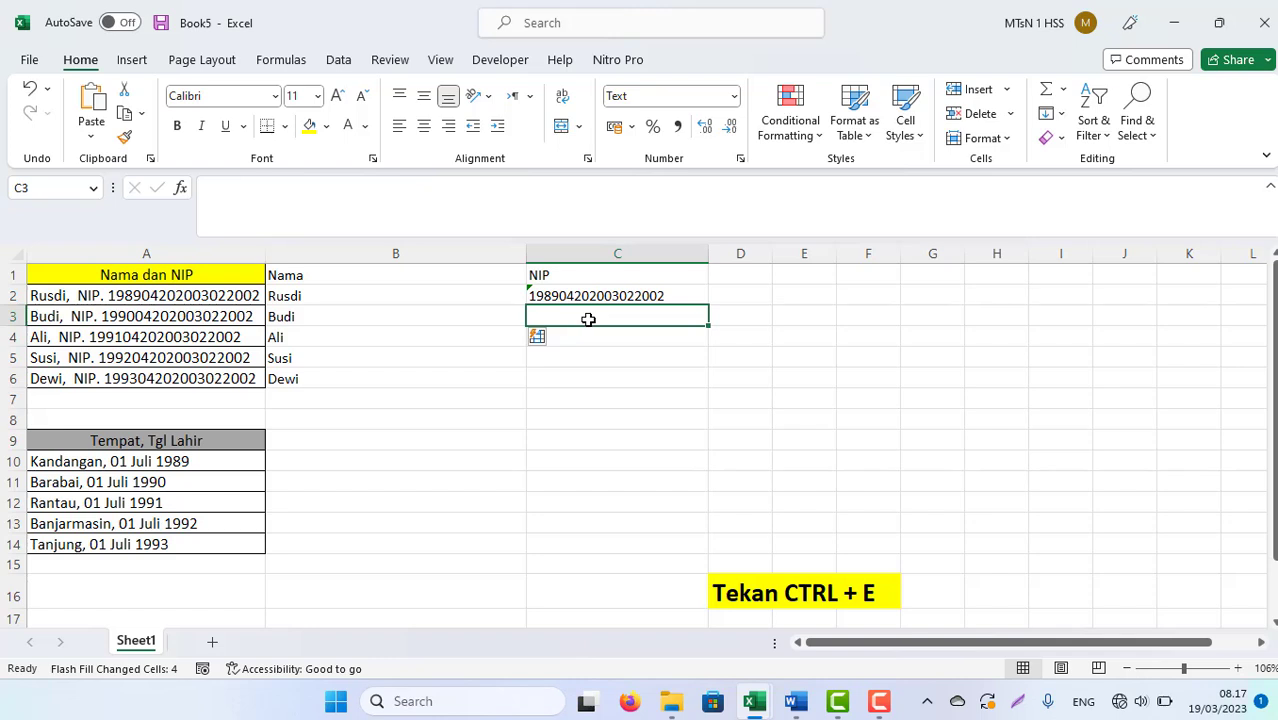
{"action": "key", "text": "ctrl+e"}
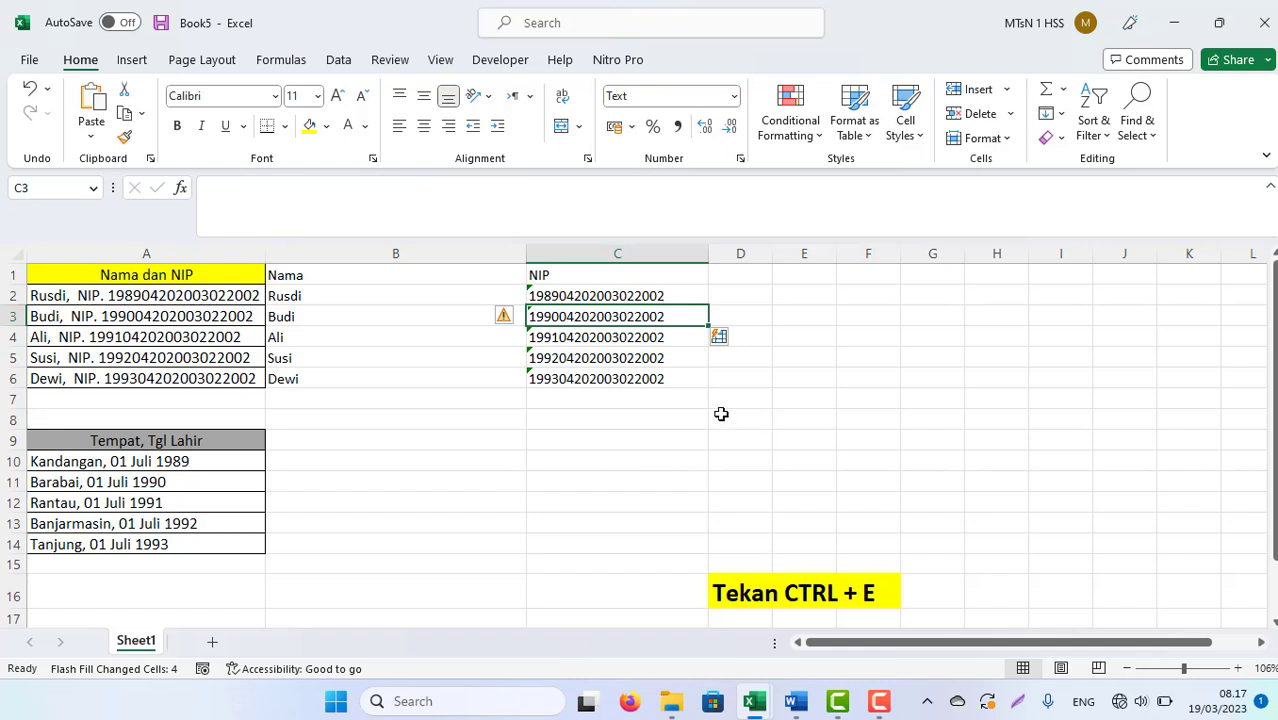
{"action": "left_click", "coordinate": [722, 414]}
{"action": "left_click_drag", "start_coordinate": [589, 317], "coordinate": [593, 383]}
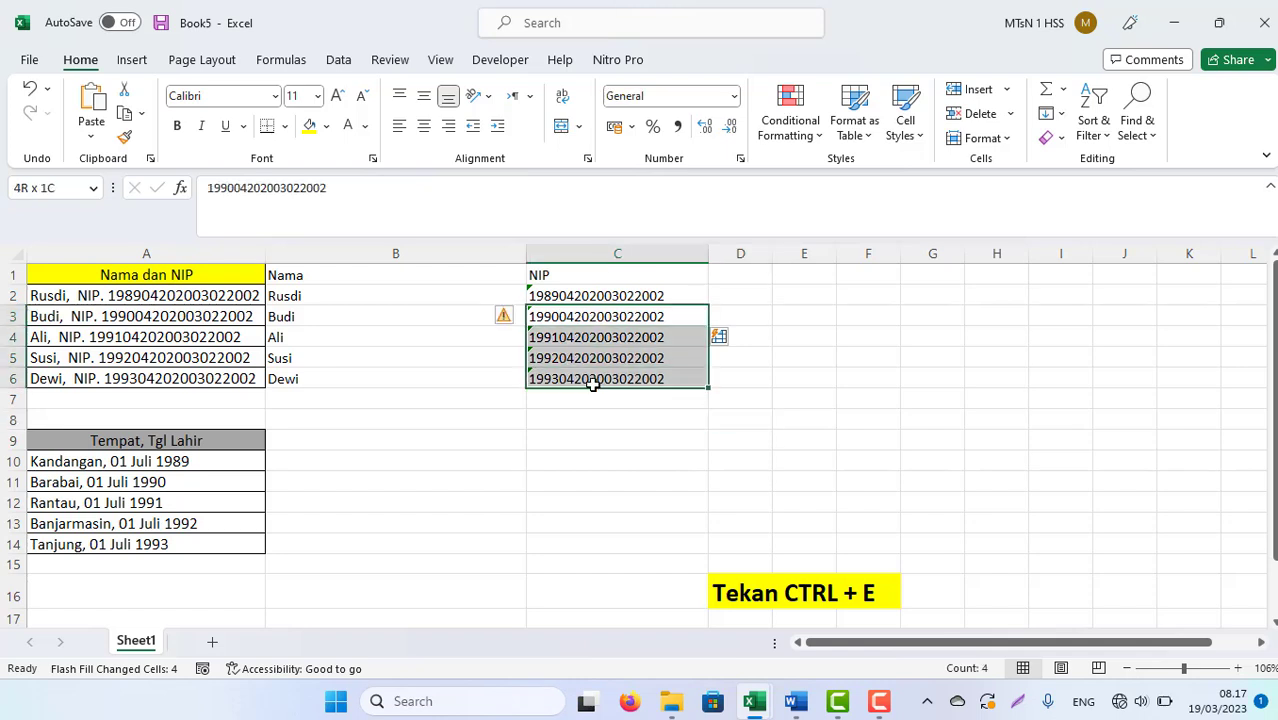
{"action": "left_click", "coordinate": [449, 412]}
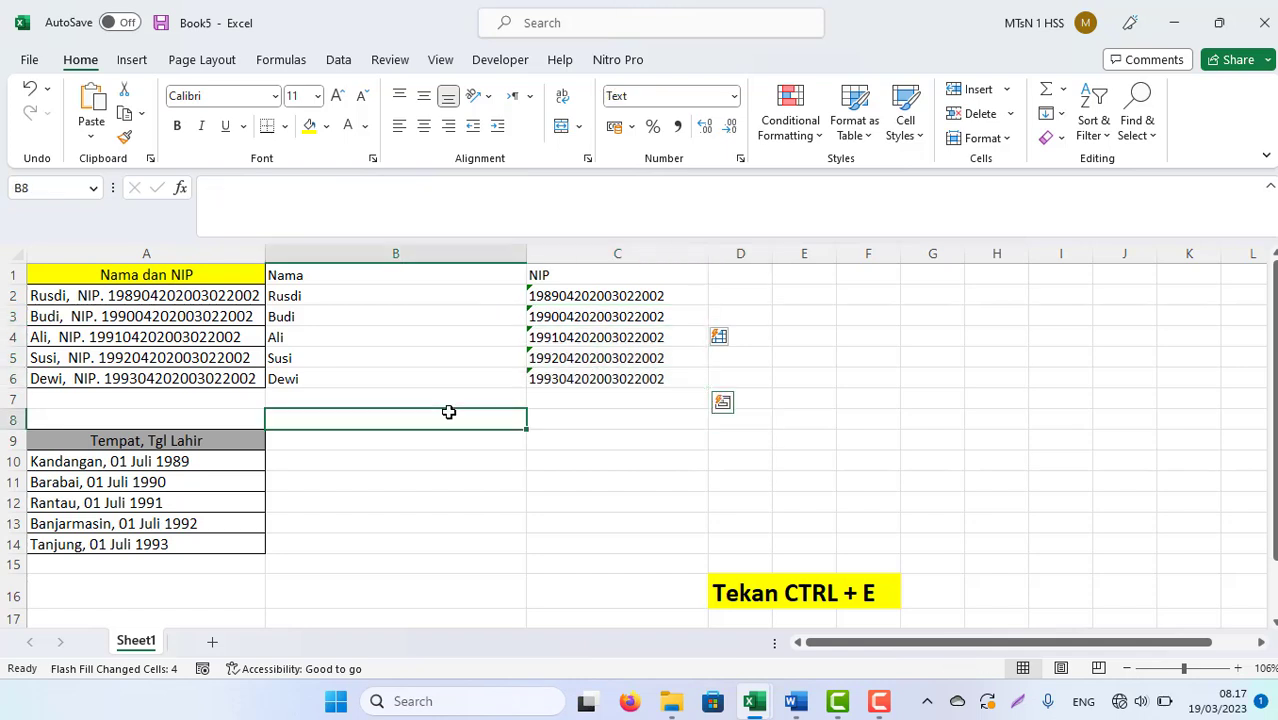
{"action": "left_click", "coordinate": [155, 379]}
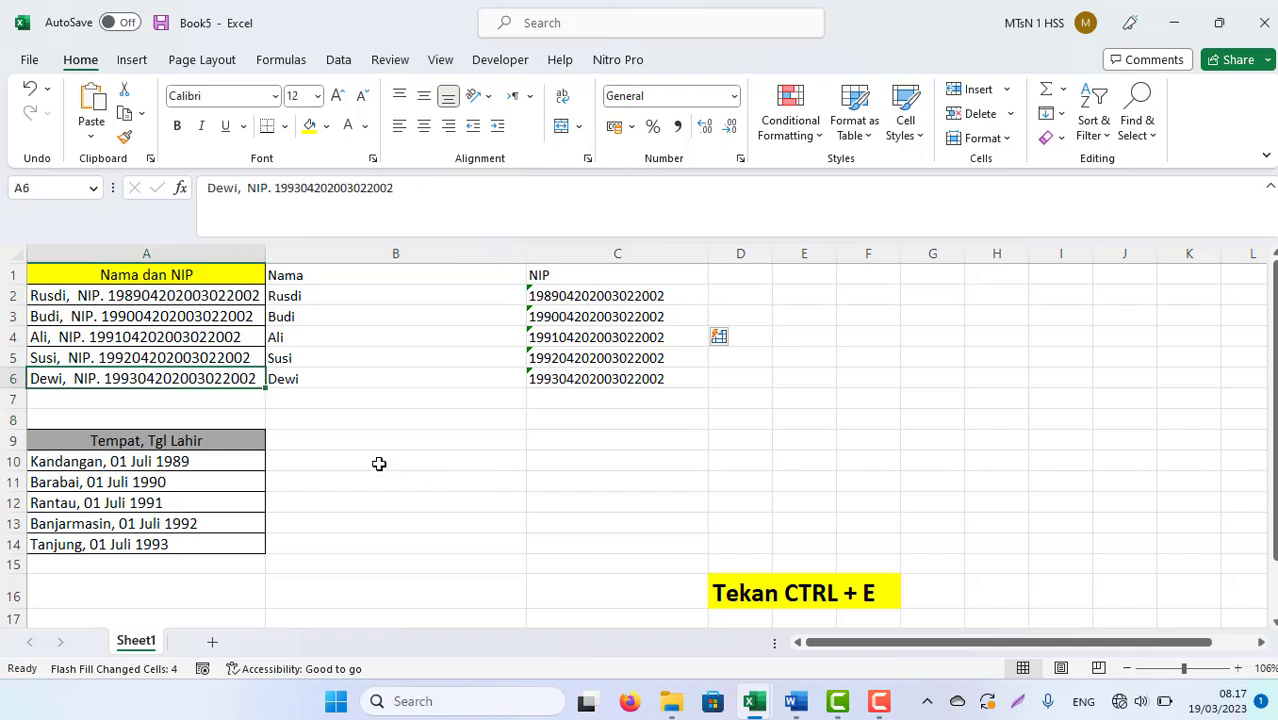
{"action": "left_click", "coordinate": [310, 442]}
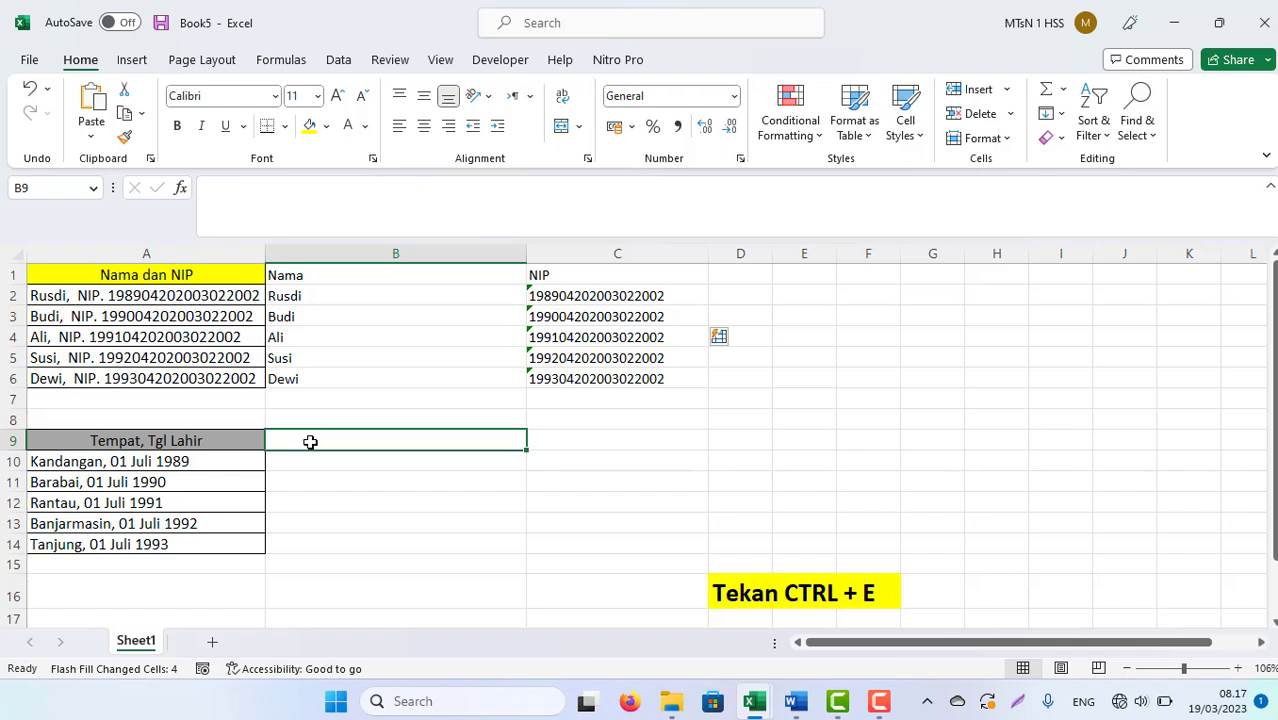
Step: Add the headers Tempat in B9 and Tgl Lahir in C9, and enter Kandangan in B10
{"action": "type", "text": "Ten"}
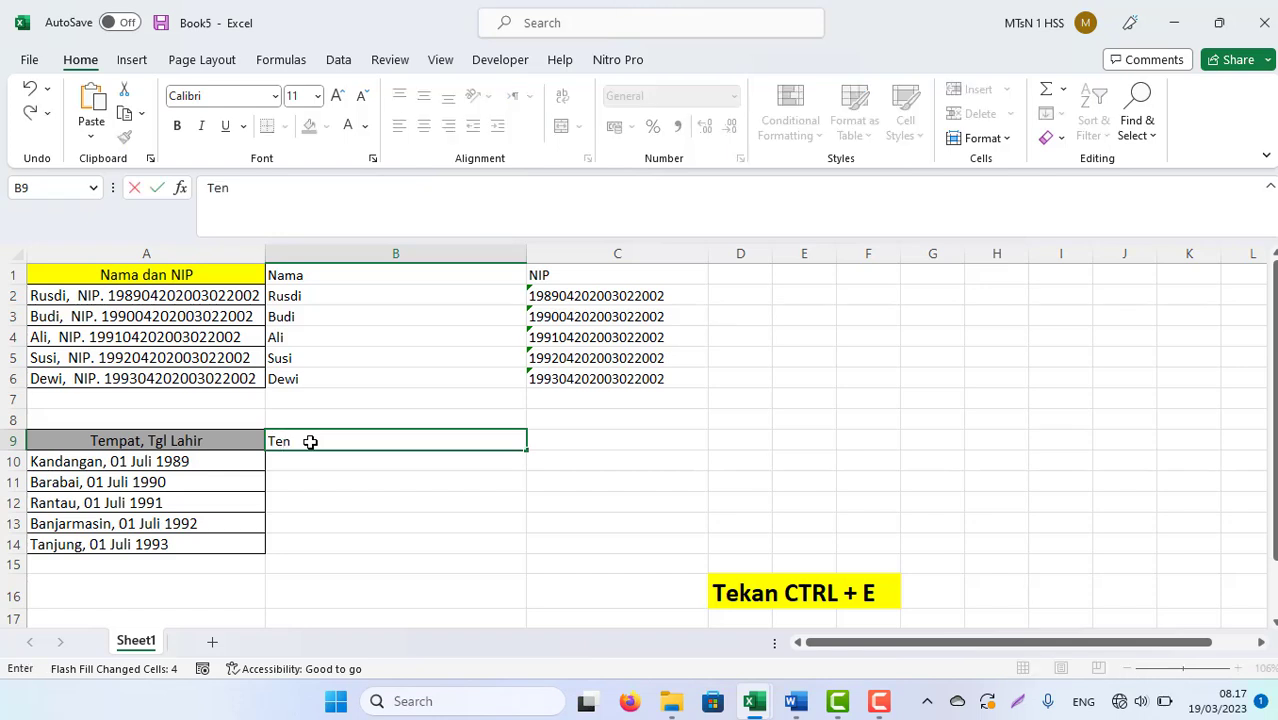
{"action": "key", "text": "BackSpace"}
{"action": "key", "text": "BackSpace"}
{"action": "type", "text": "mp"}
{"action": "key", "text": "Tab"}
{"action": "type", "text": "Tgl"}
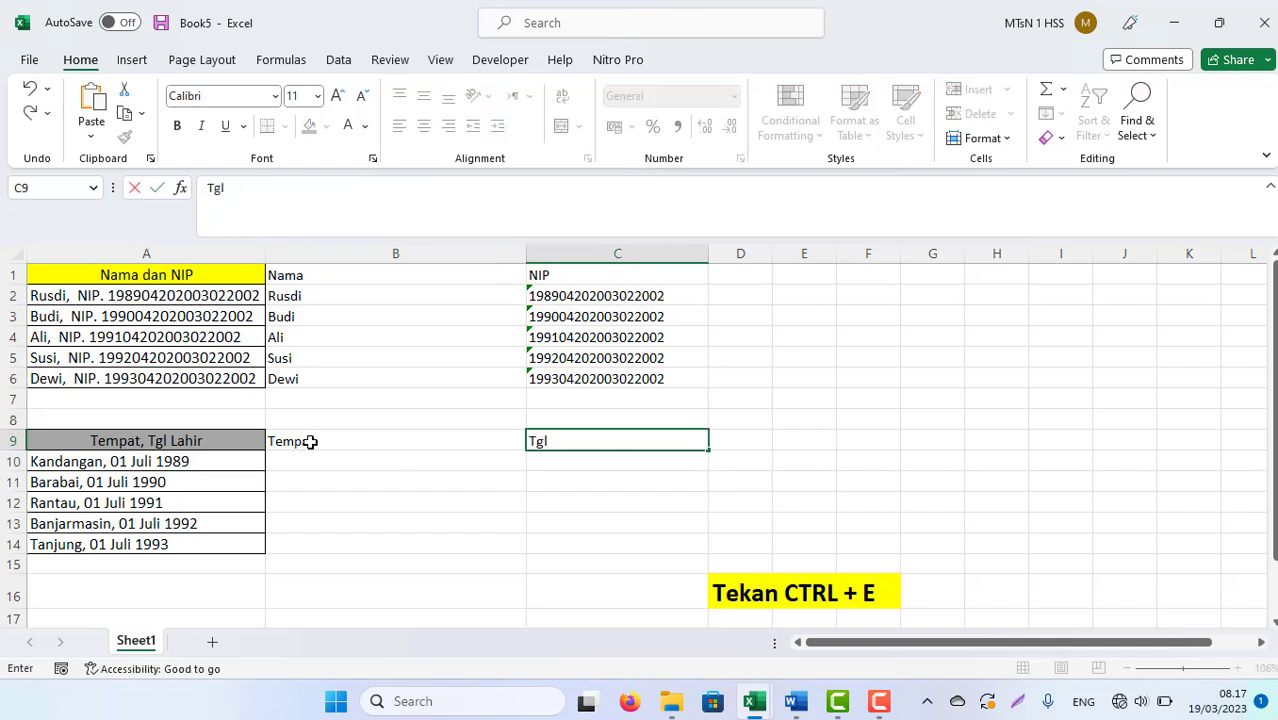
{"action": "type", "text": " Lahir"}
{"action": "key", "text": "Return"}
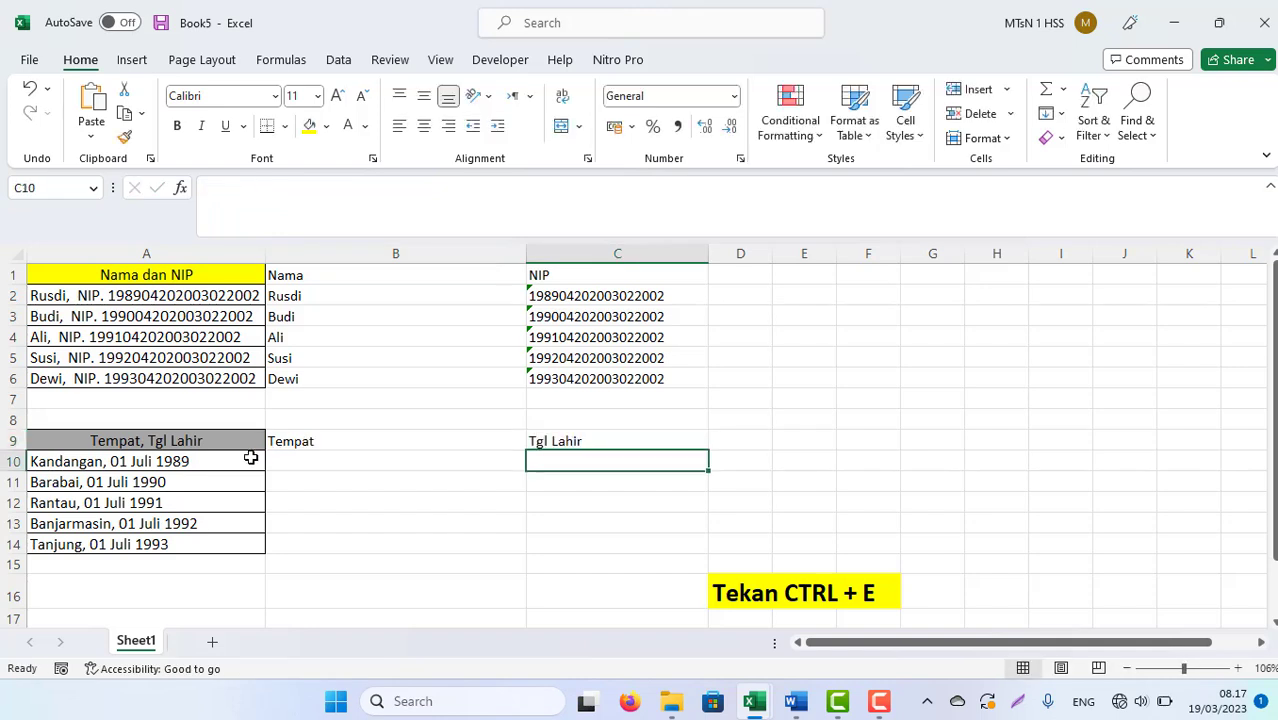
{"action": "left_click", "coordinate": [281, 465]}
{"action": "type", "text": "Kanf"}
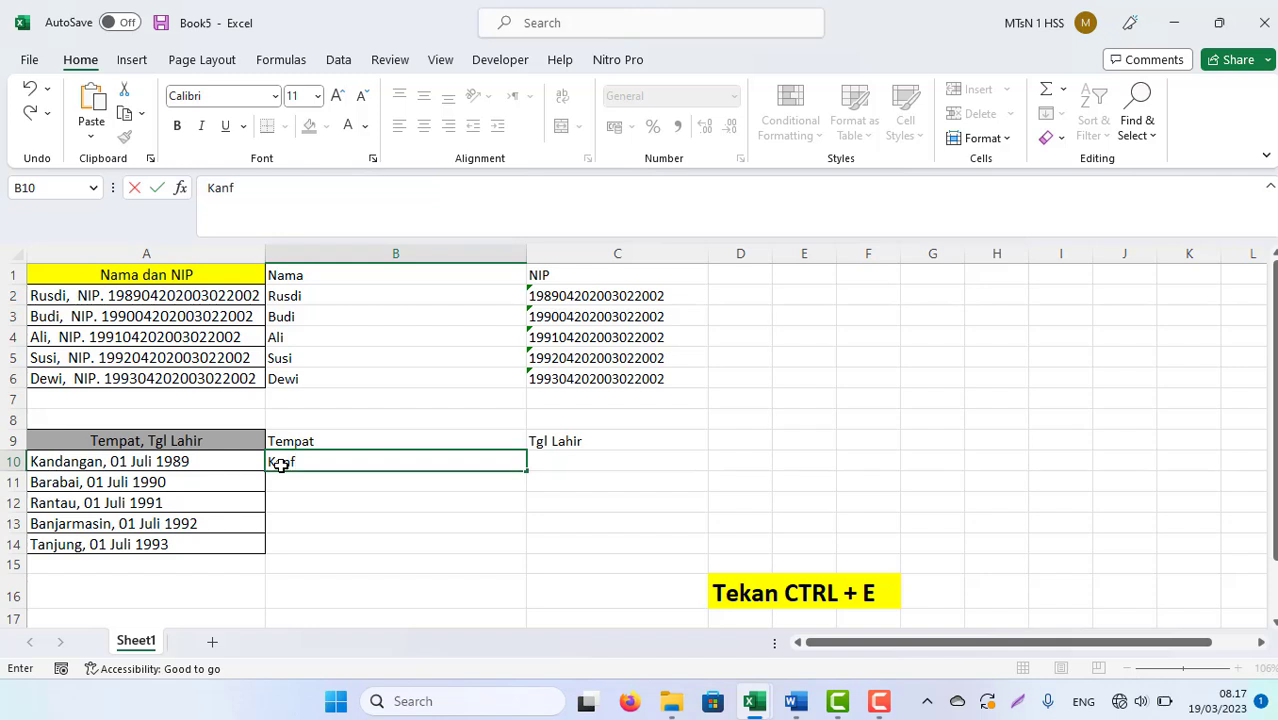
{"action": "key", "text": "BackSpace"}
{"action": "type", "text": "dangan"}
{"action": "key", "text": "Return"}
Step: Copy the date 01 Juli 1989 from A10 into C10, then select C10:C14
{"action": "left_click", "coordinate": [281, 465]}
{"action": "double_click", "coordinate": [104, 460]}
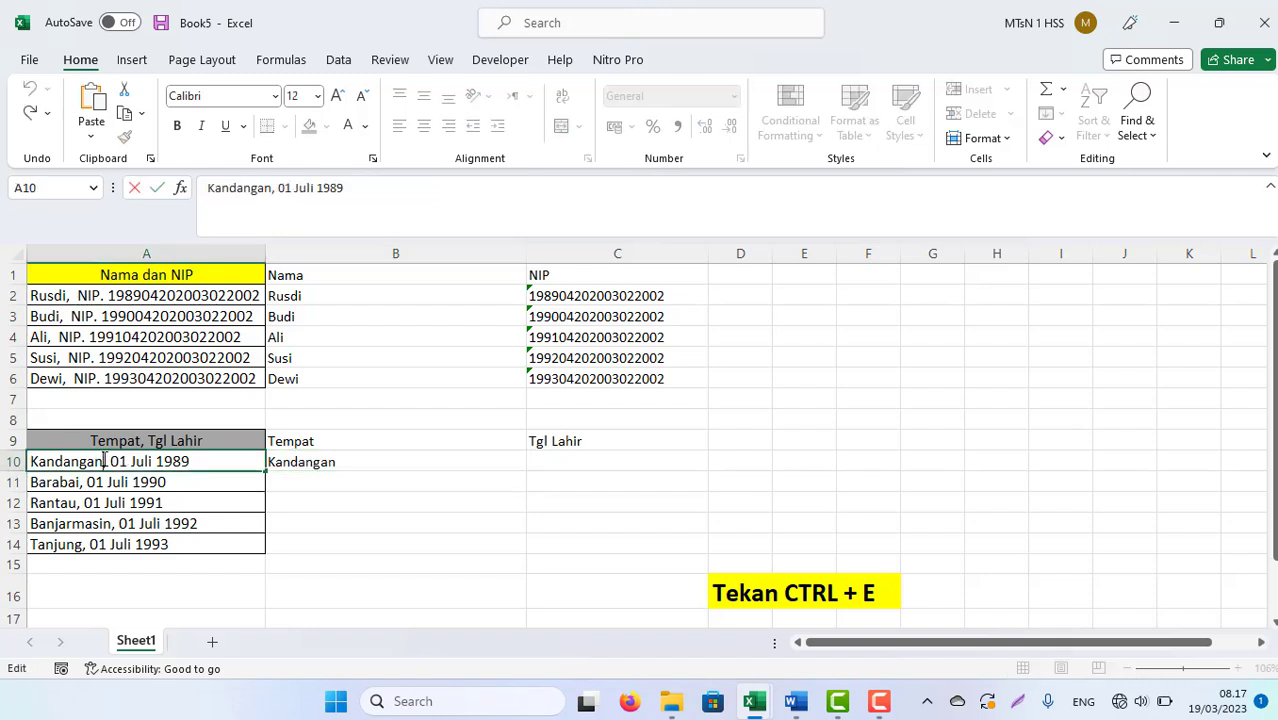
{"action": "left_click_drag", "start_coordinate": [110, 461], "coordinate": [267, 463]}
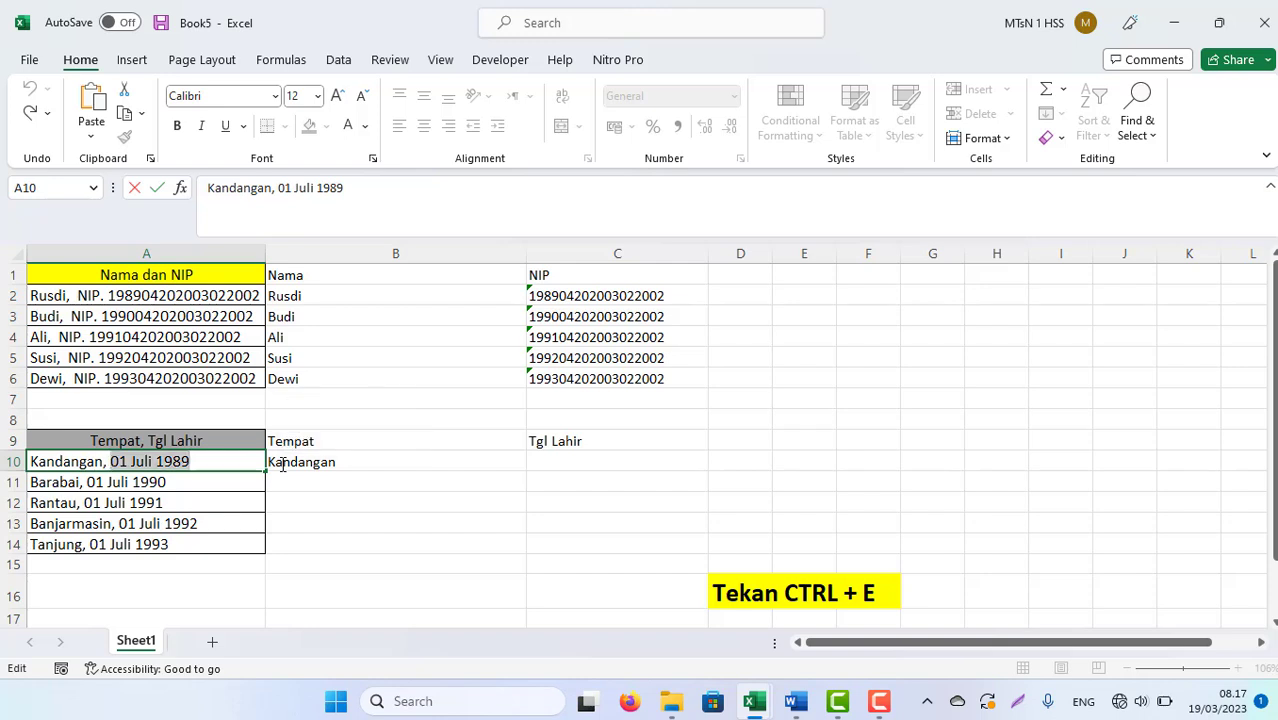
{"action": "key", "text": "ctrl+c"}
{"action": "left_click", "coordinate": [565, 461]}
{"action": "key", "text": "ctrl+v"}
{"action": "key", "text": "Return"}
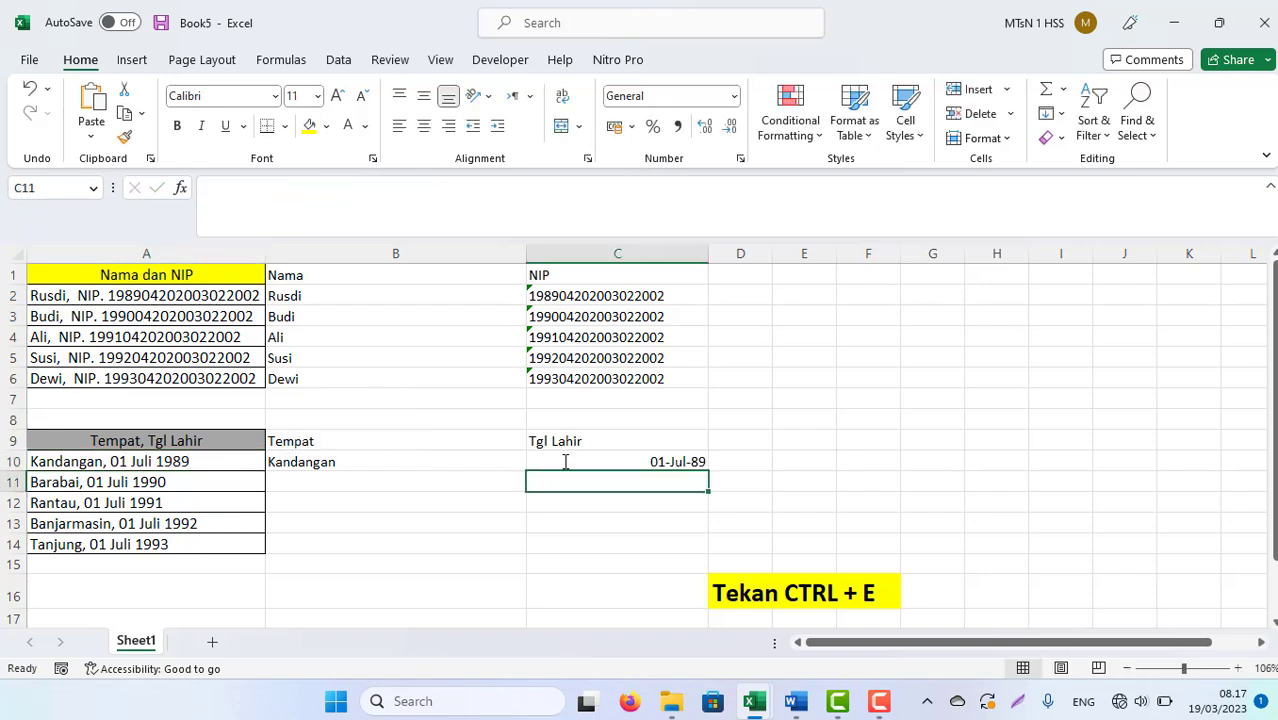
{"action": "left_click", "coordinate": [565, 461]}
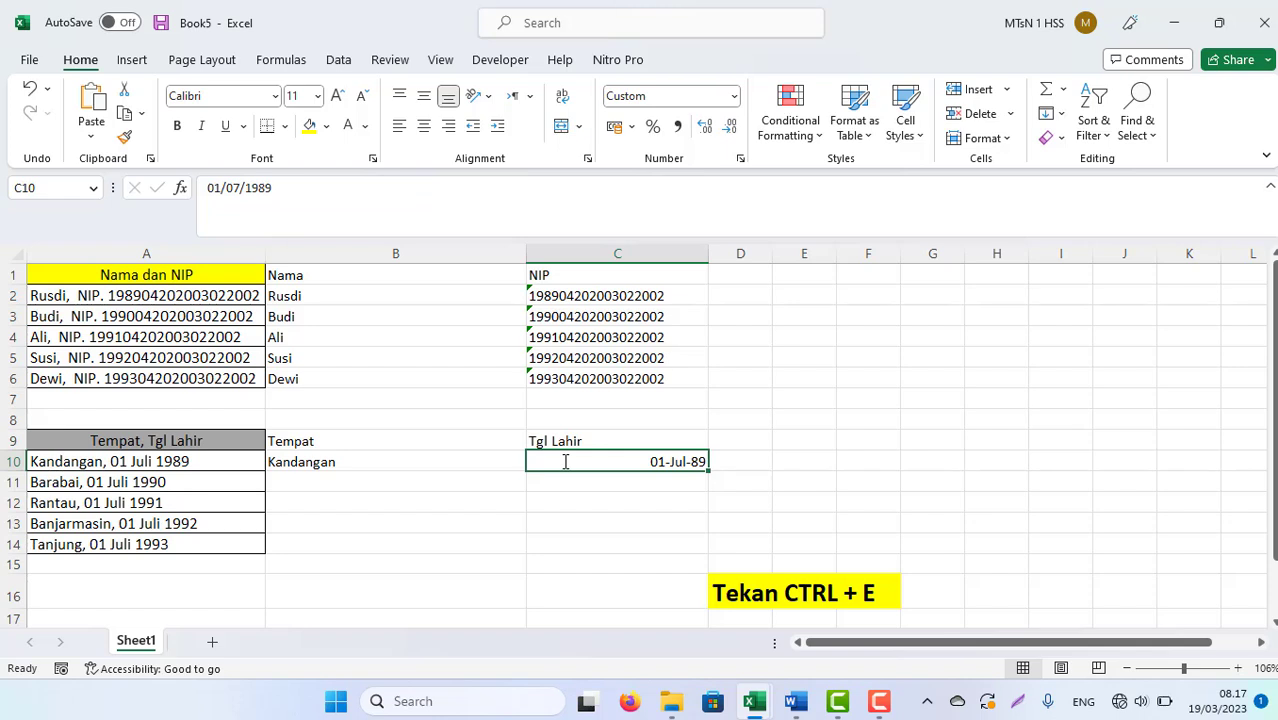
{"action": "key", "text": "shift+Down"}
{"action": "key", "text": "shift+Down"}
{"action": "key", "text": "shift+Down"}
{"action": "key", "text": "shift+Down"}
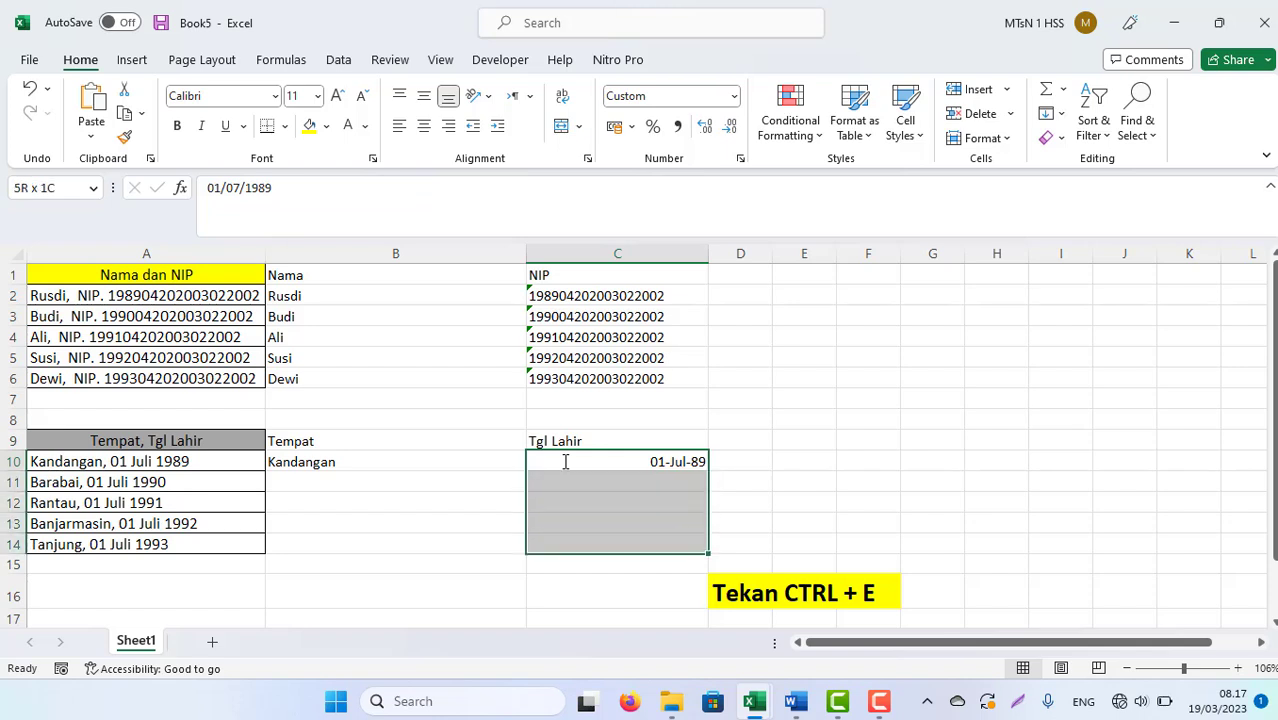
Step: Format cells C10:C14 as Text
{"action": "right_click", "coordinate": [612, 478]}
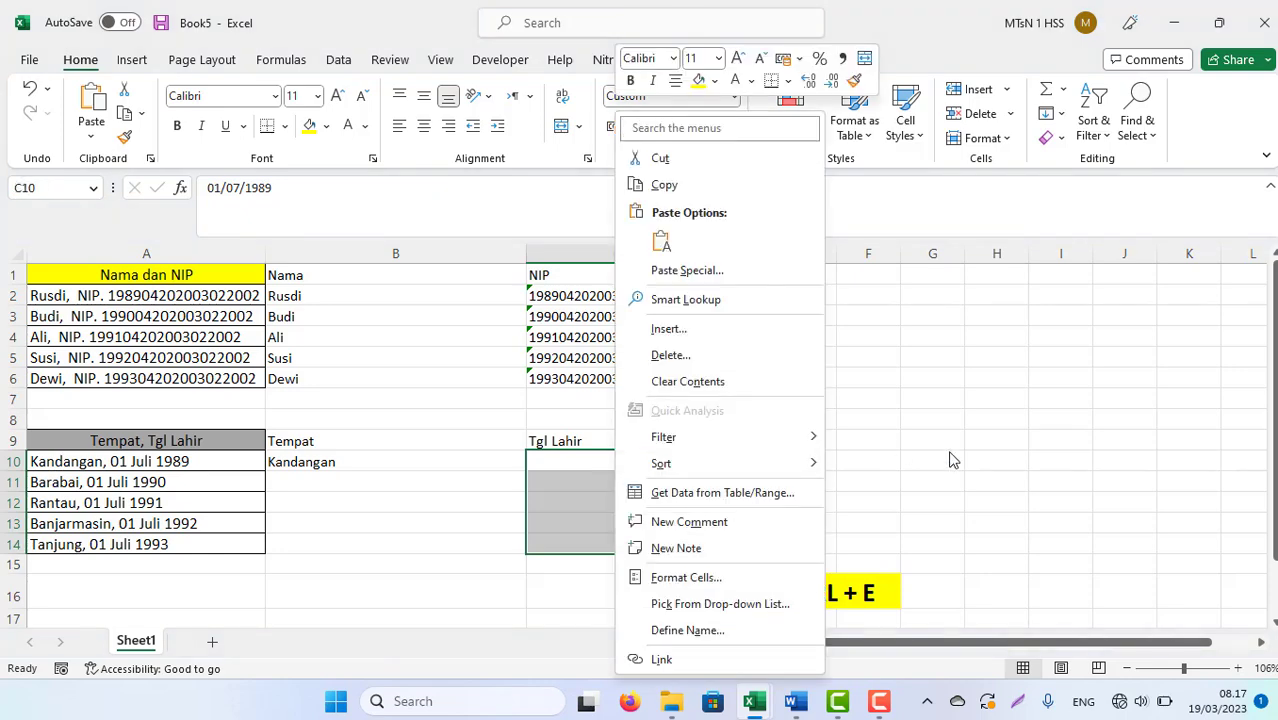
{"action": "left_click", "coordinate": [690, 578]}
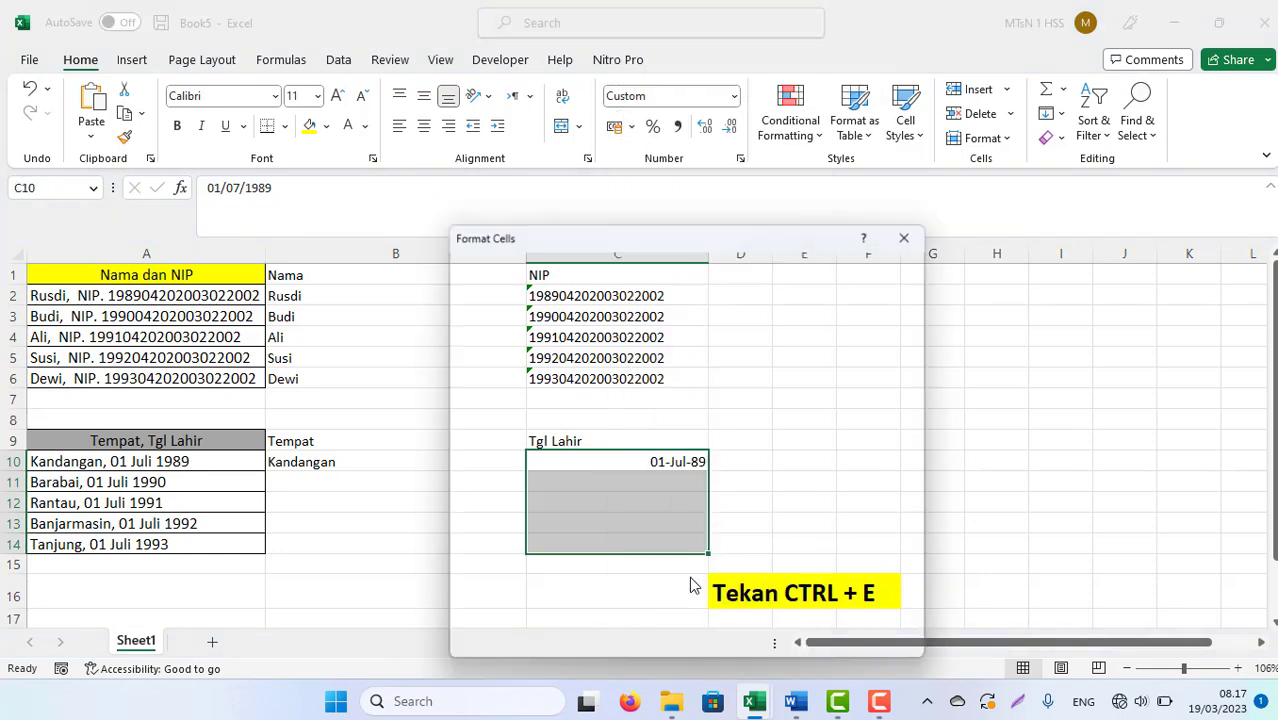
{"action": "left_click", "coordinate": [488, 414]}
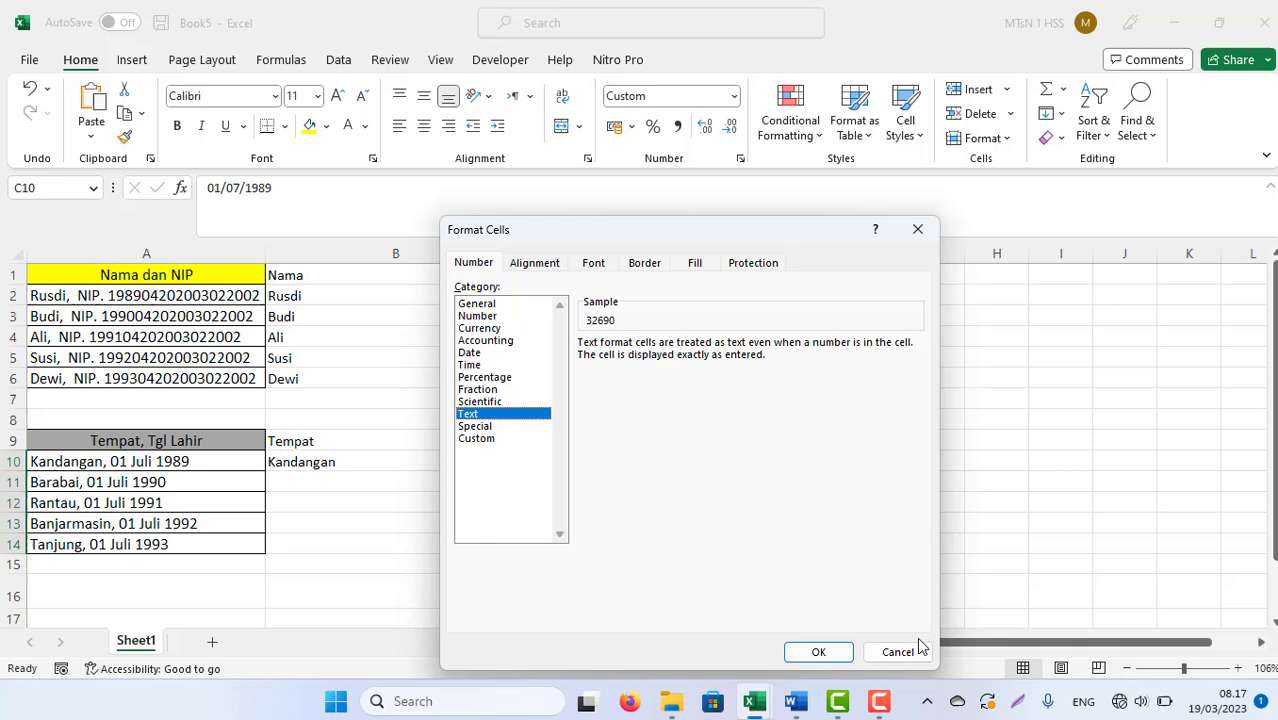
{"action": "left_click", "coordinate": [818, 651]}
Step: Replace C10's value with the text 01 Juli 1989 copied from A10
{"action": "left_click", "coordinate": [548, 468]}
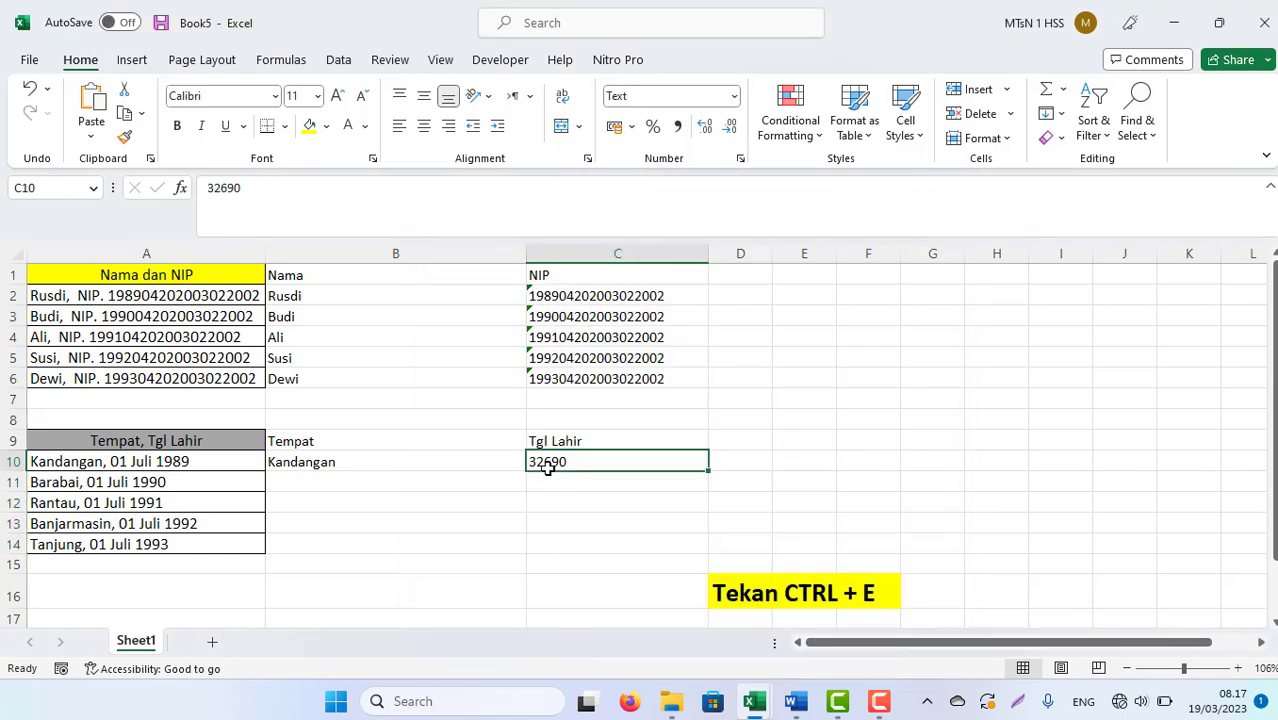
{"action": "key", "text": "Delete"}
{"action": "double_click", "coordinate": [112, 461]}
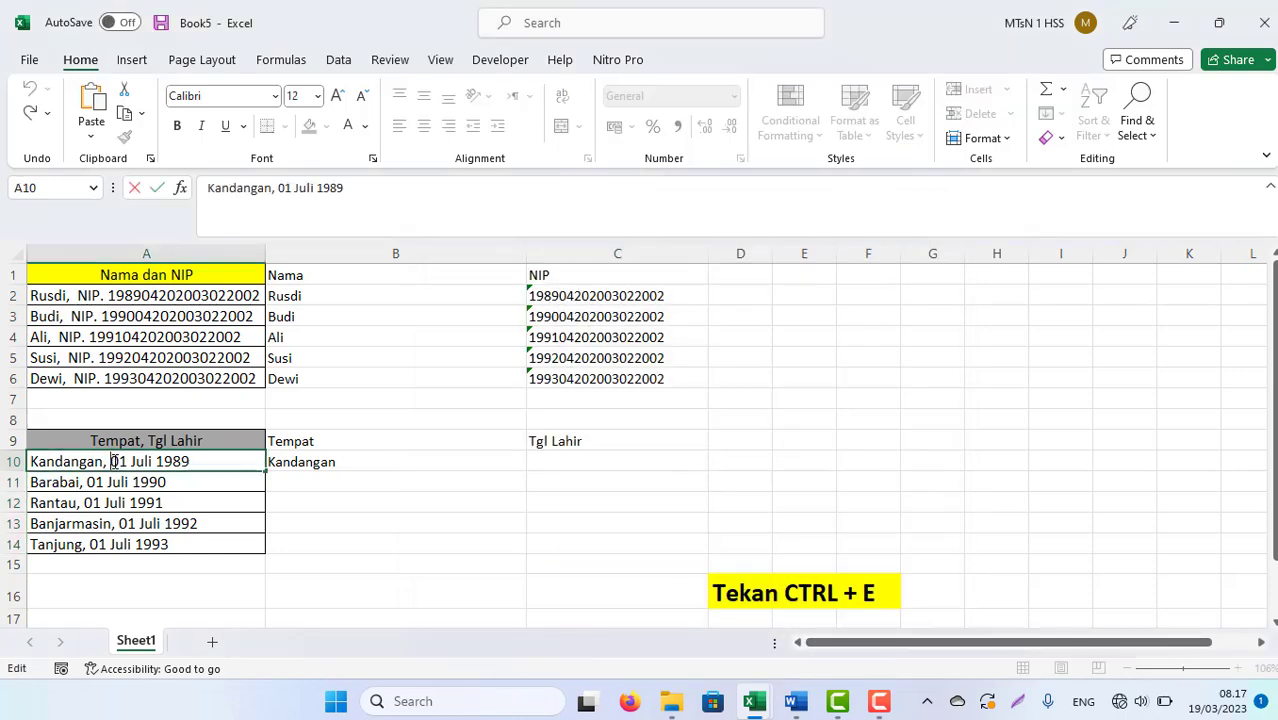
{"action": "left_click_drag", "start_coordinate": [110, 461], "coordinate": [258, 474]}
{"action": "key", "text": "ctrl+c"}
{"action": "left_click", "coordinate": [540, 457]}
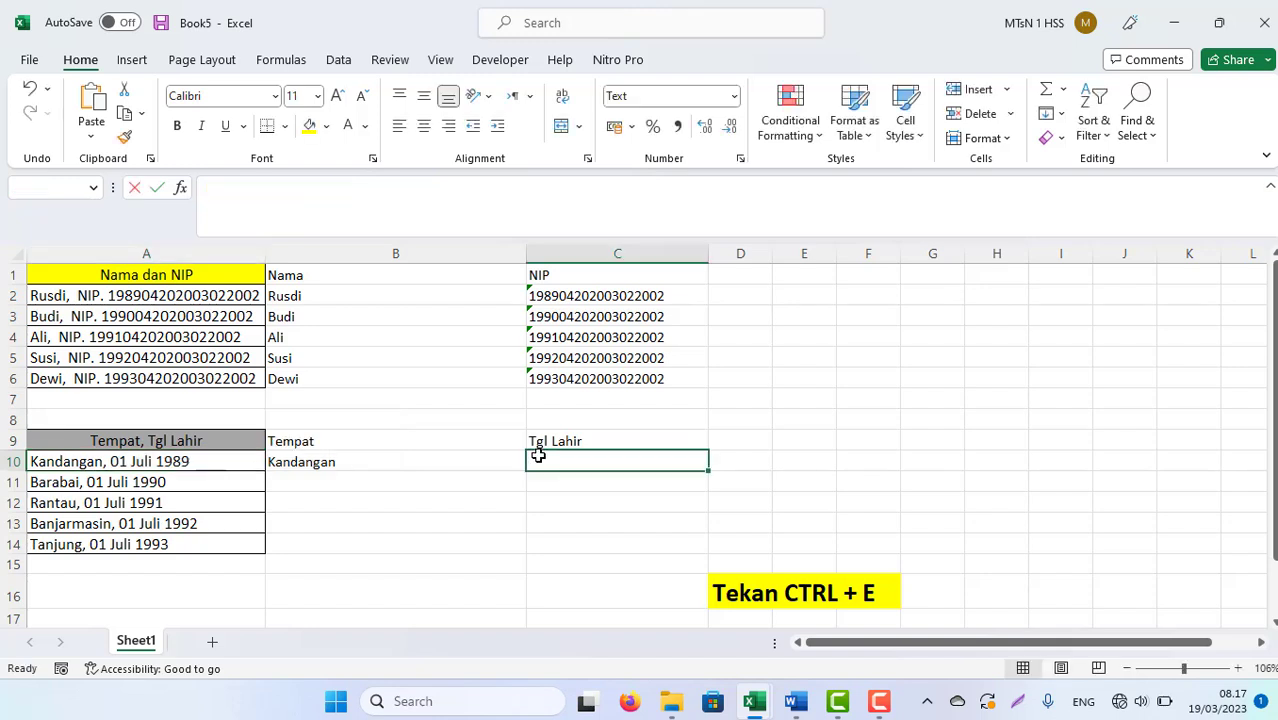
{"action": "key", "text": "ctrl+v"}
{"action": "key", "text": "Return"}
{"action": "key", "text": "Up"}
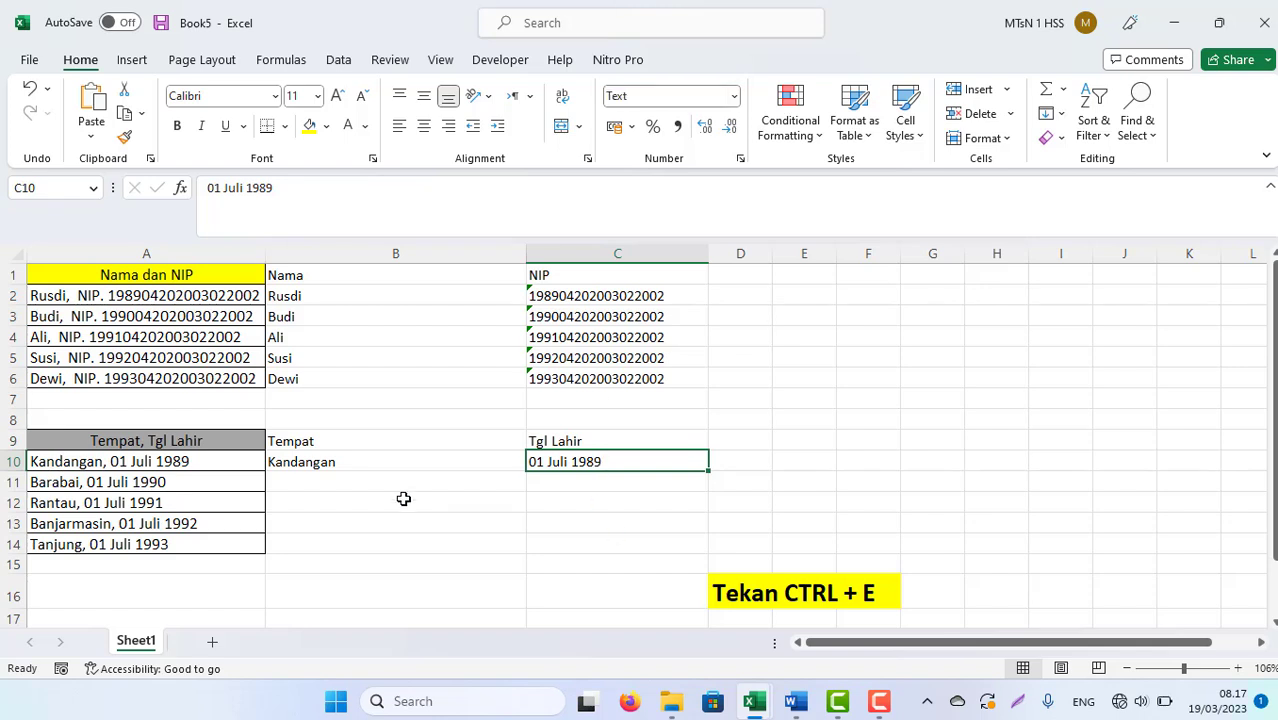
{"action": "left_click", "coordinate": [323, 483]}
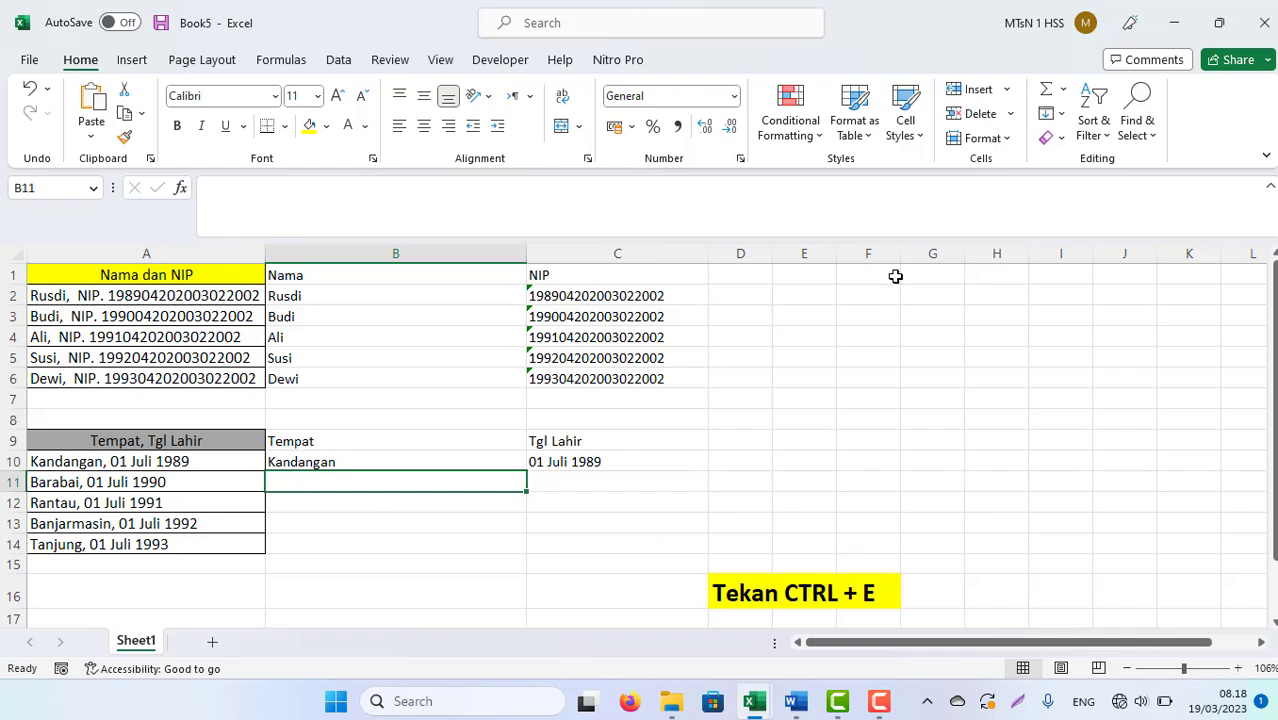
Step: Flash Fill places Barabai–Tanjung into B11:B14 and dates 01 Juli 1990–1993 into C11:C14
{"action": "key", "text": "ctrl+e"}
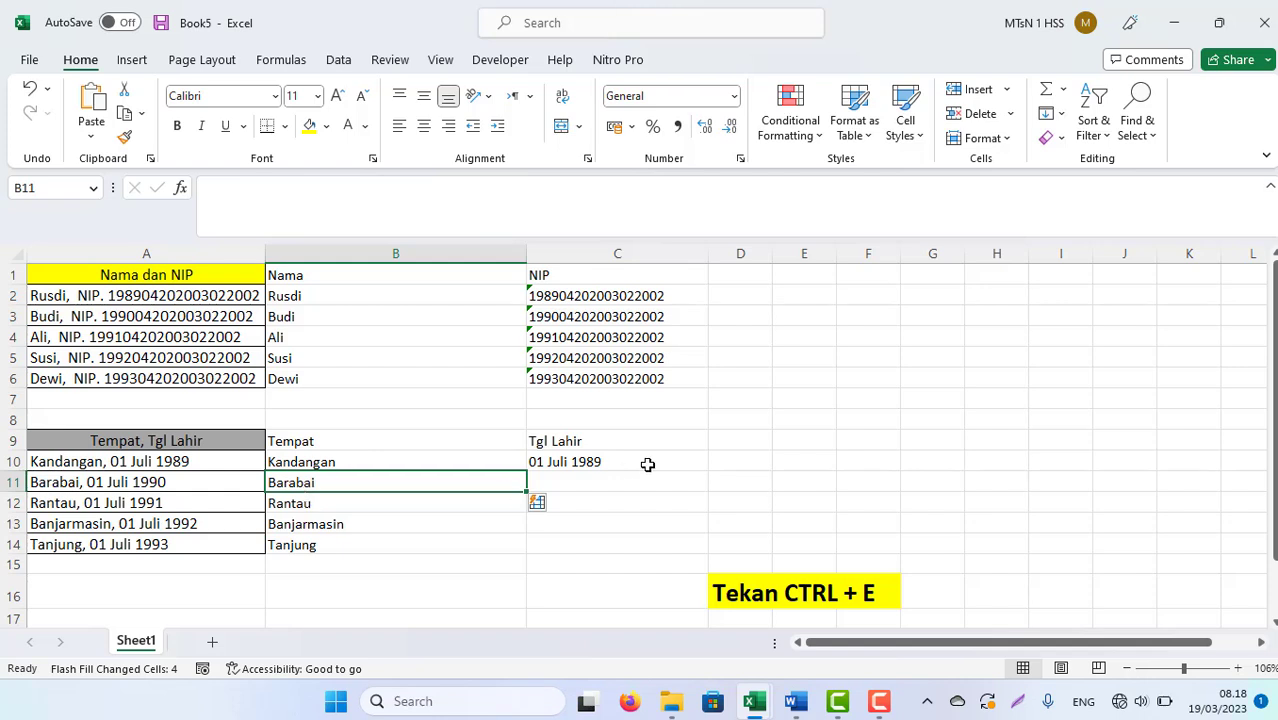
{"action": "left_click", "coordinate": [609, 469]}
{"action": "left_click", "coordinate": [571, 484]}
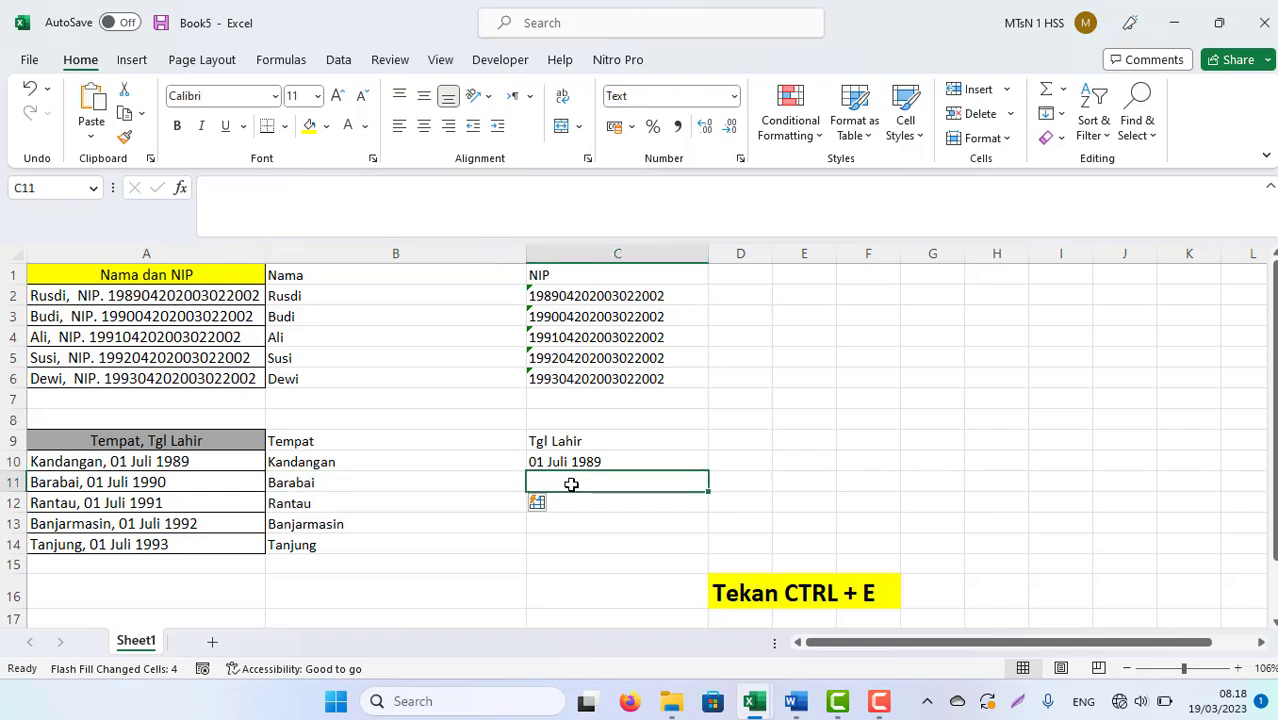
{"action": "key", "text": "ctrl+e"}
{"action": "left_click", "coordinate": [564, 569]}
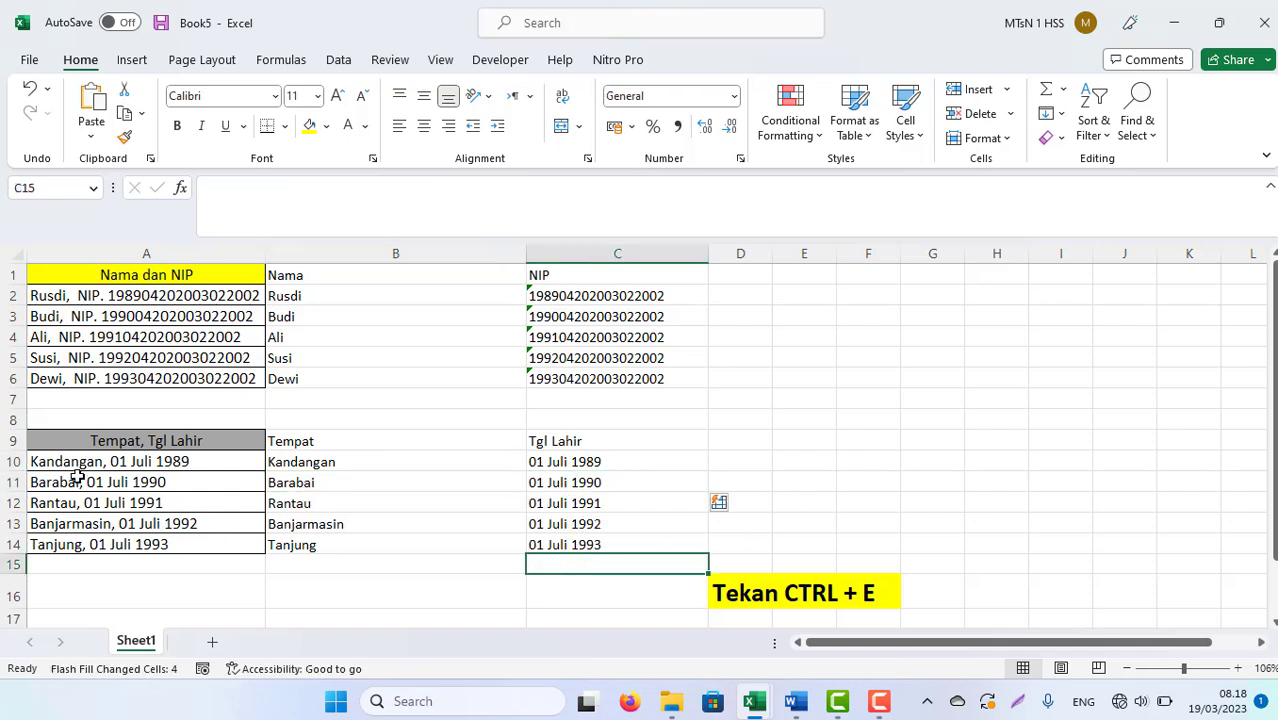
{"action": "left_click_drag", "start_coordinate": [77, 462], "coordinate": [628, 543]}
{"action": "left_click", "coordinate": [740, 440]}
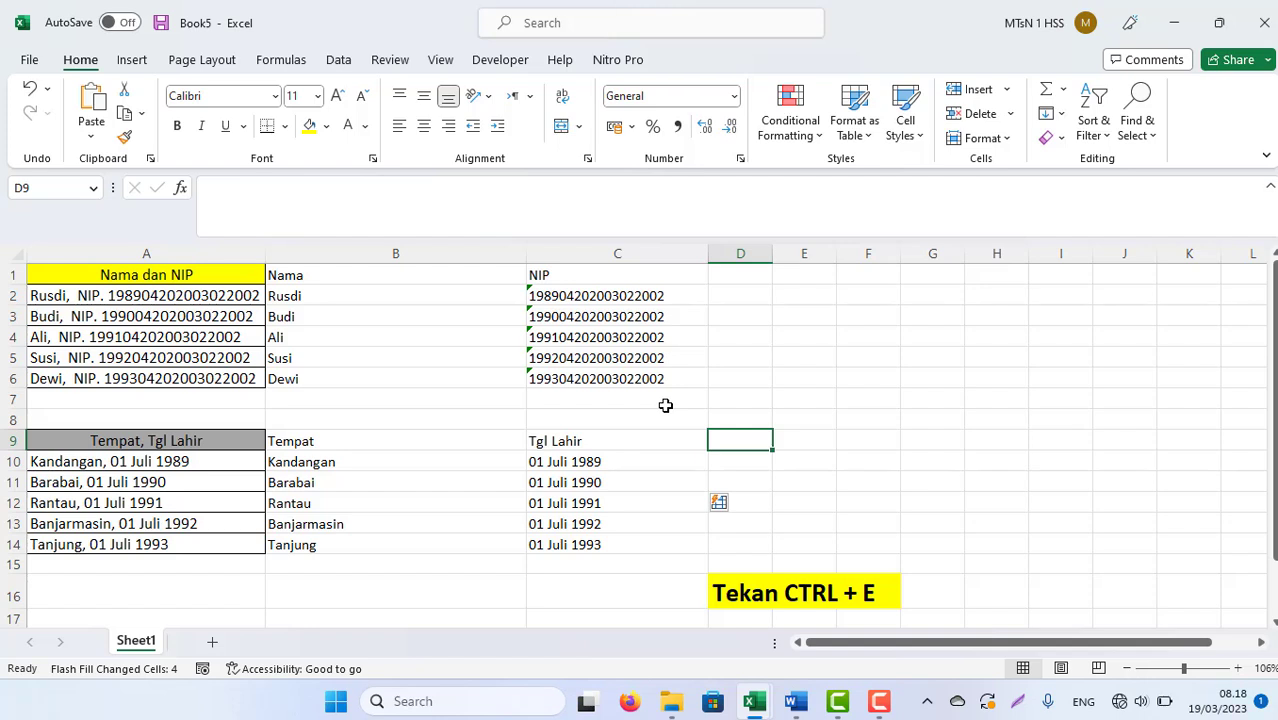
{"action": "left_click", "coordinate": [880, 703]}
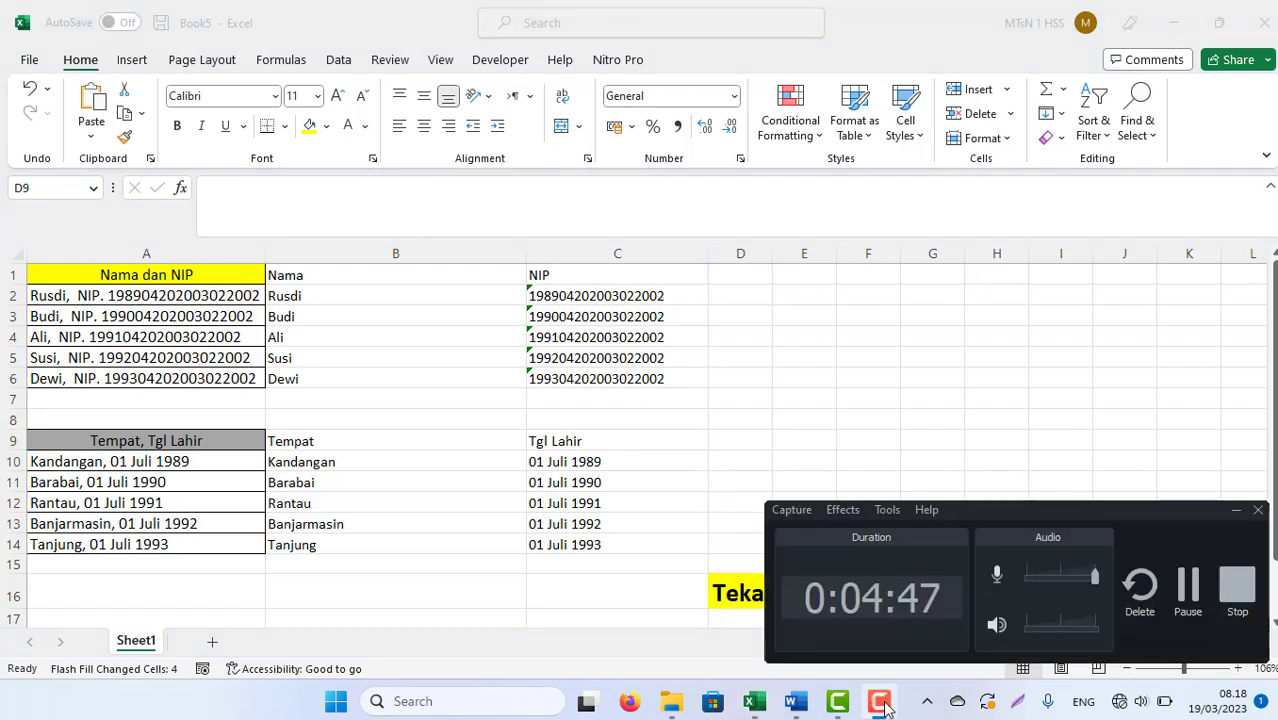